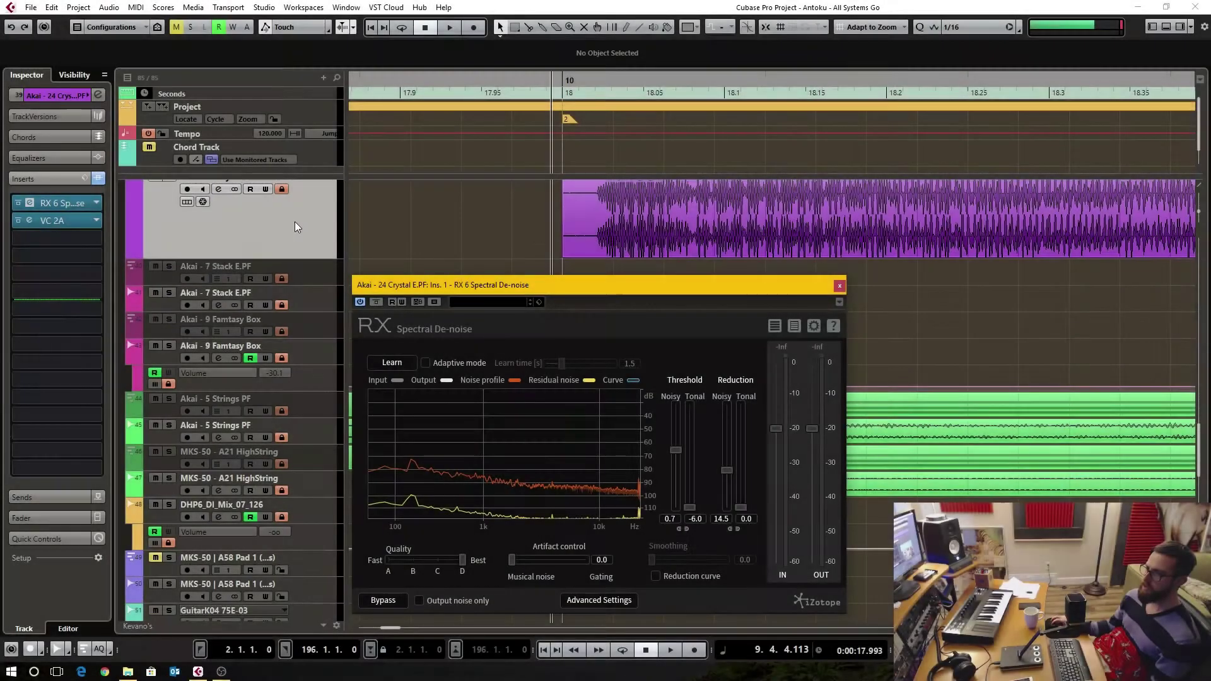
- Drag the Akai Pad event's start back to about 9.4.2.20 to include the noise-only lead-in
left_click(22, 222)
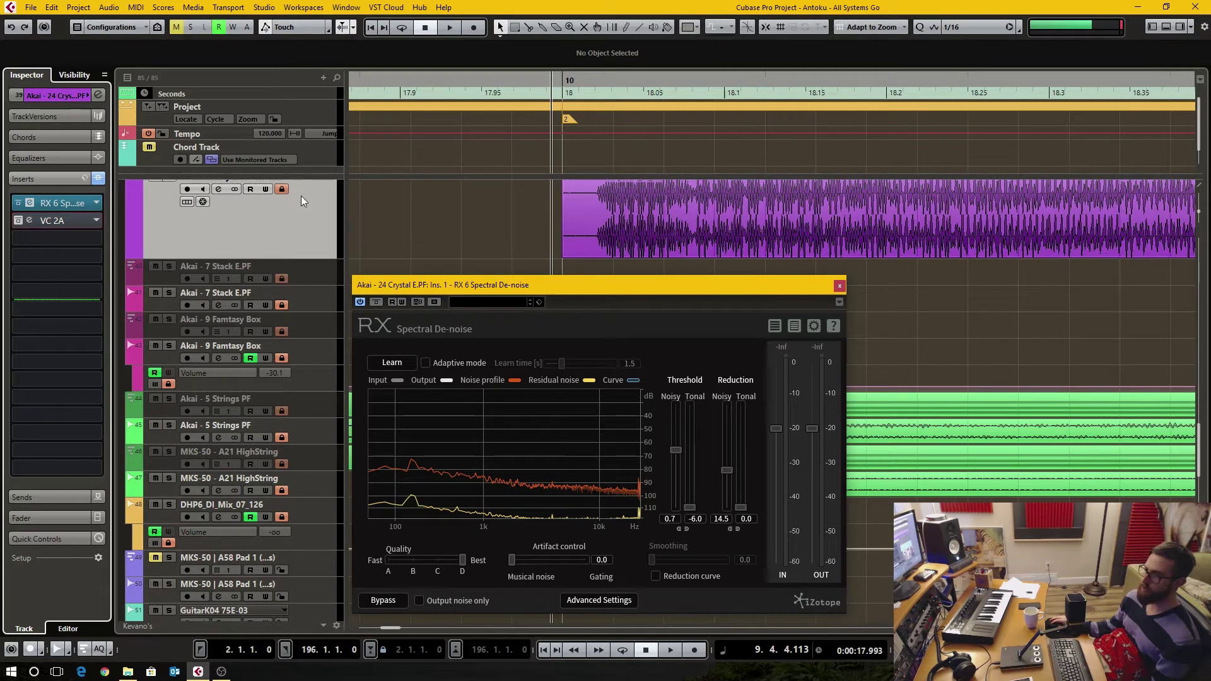
left_click_drag(566, 259, 409, 259)
- Solo the Akai pad track and turn on cycle playback
scroll(737, 236, "down", 5)
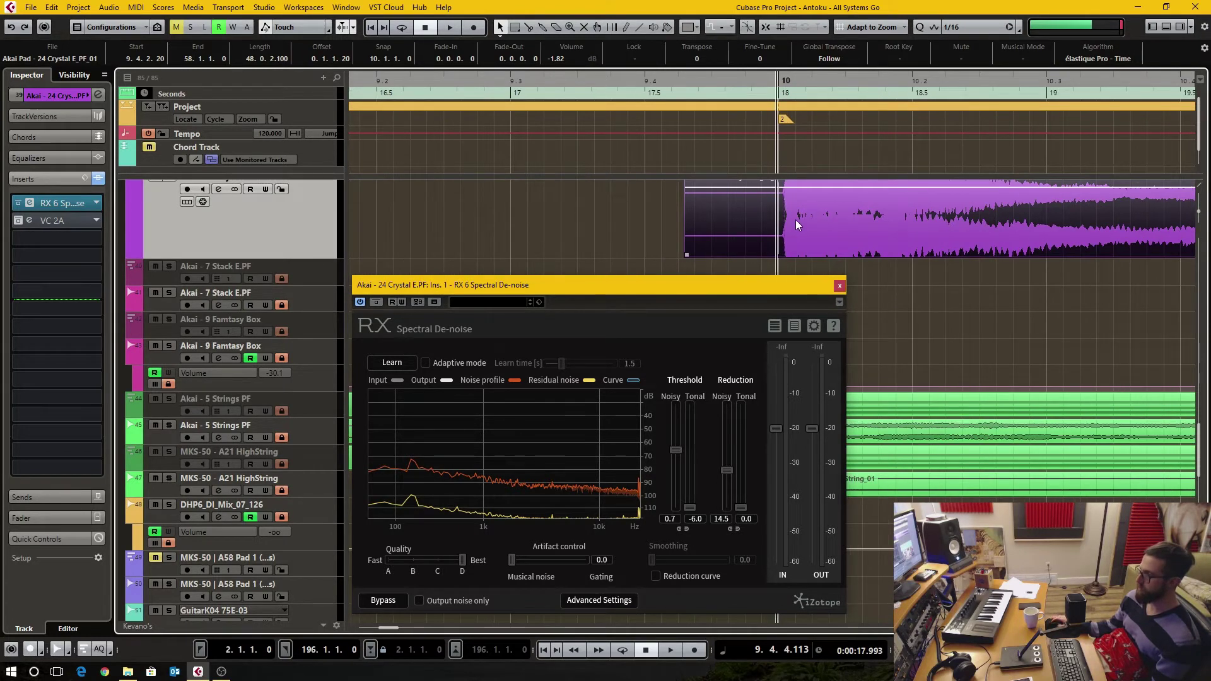
scroll(795, 221, "down", 3)
scroll(800, 228, "down", 3)
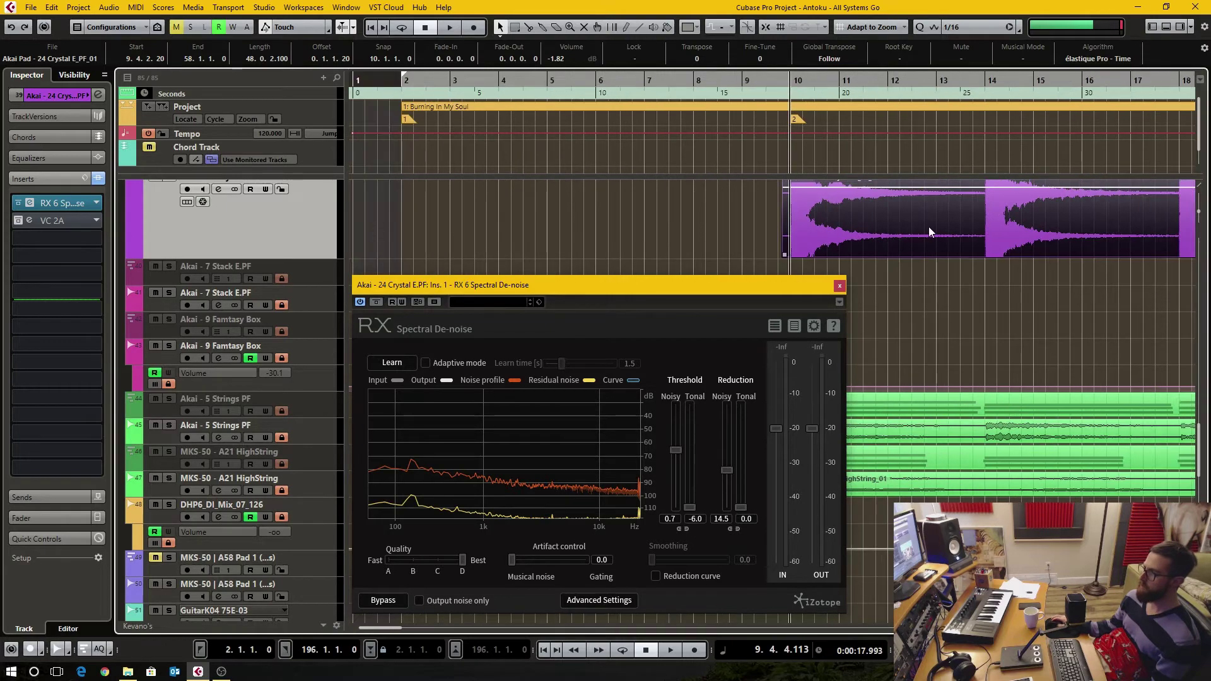
scroll(574, 238, "right", 5)
scroll(574, 238, "up", 1)
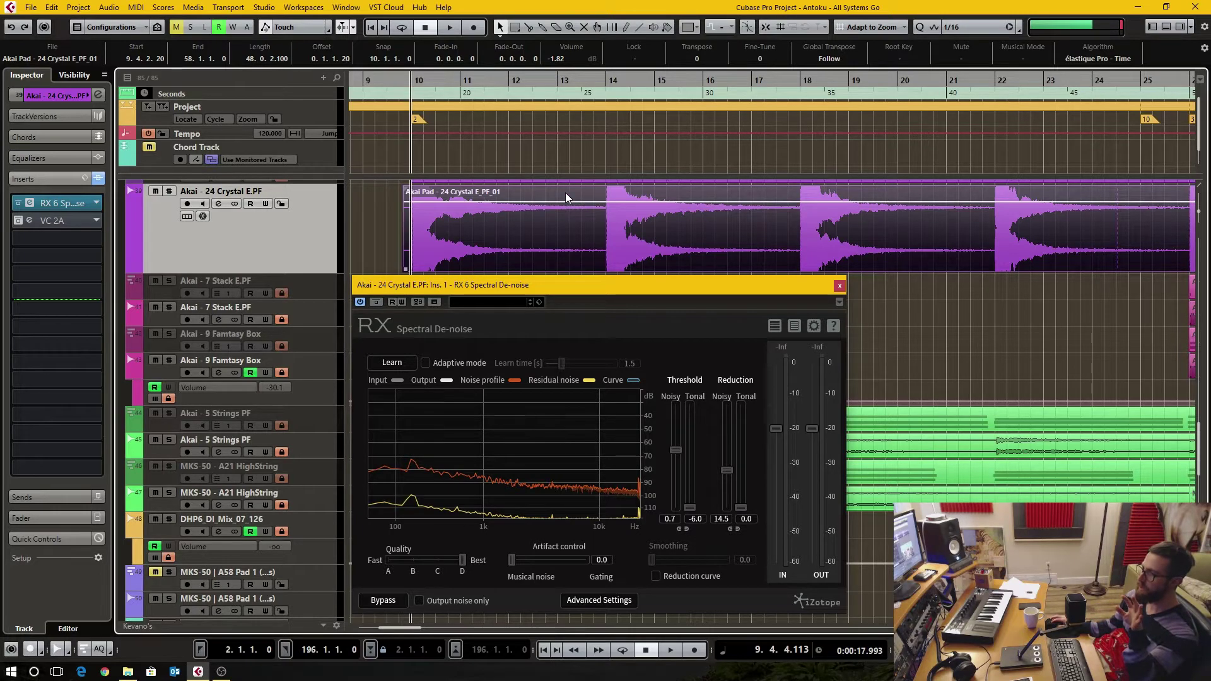
key("h")
key("s")
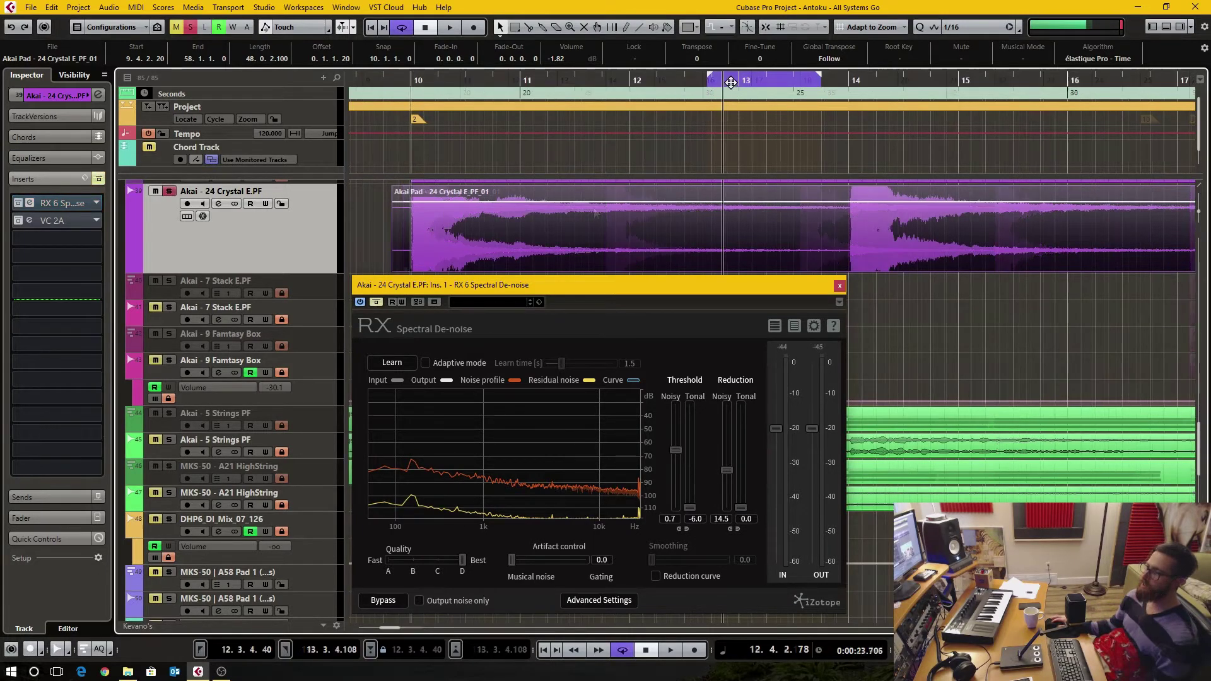
- Loop bars 12–13 and listen to the pad playing through once
left_click_drag(709, 76, 820, 75)
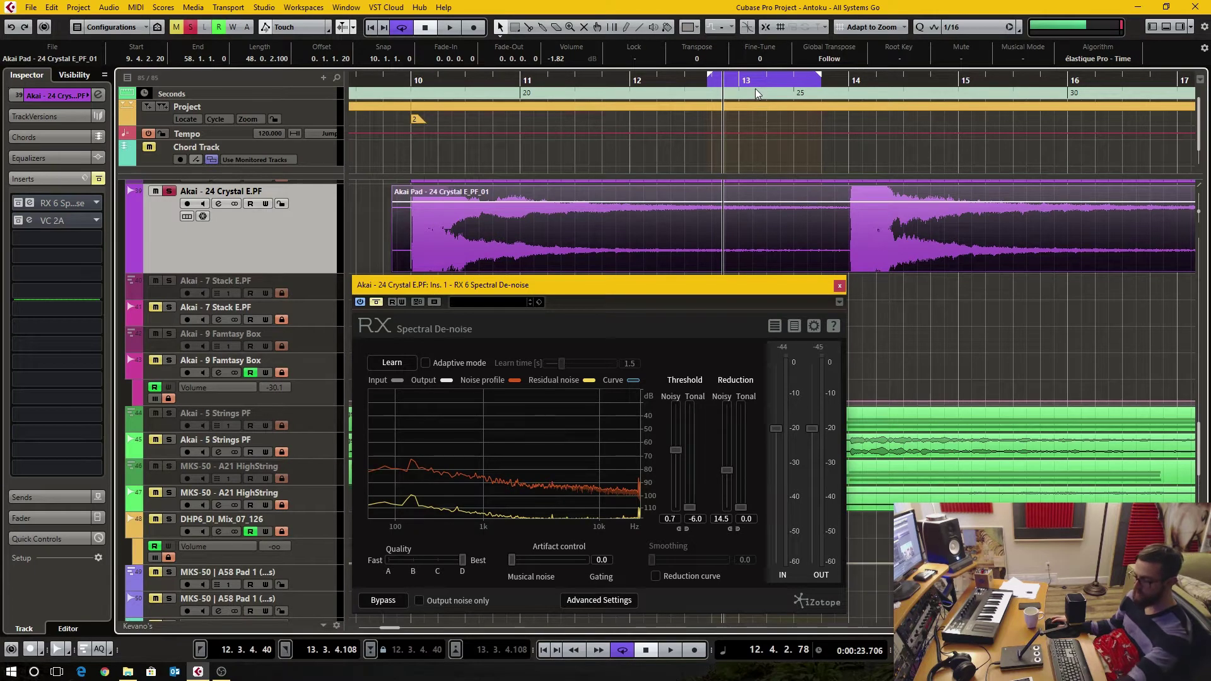
key("space")
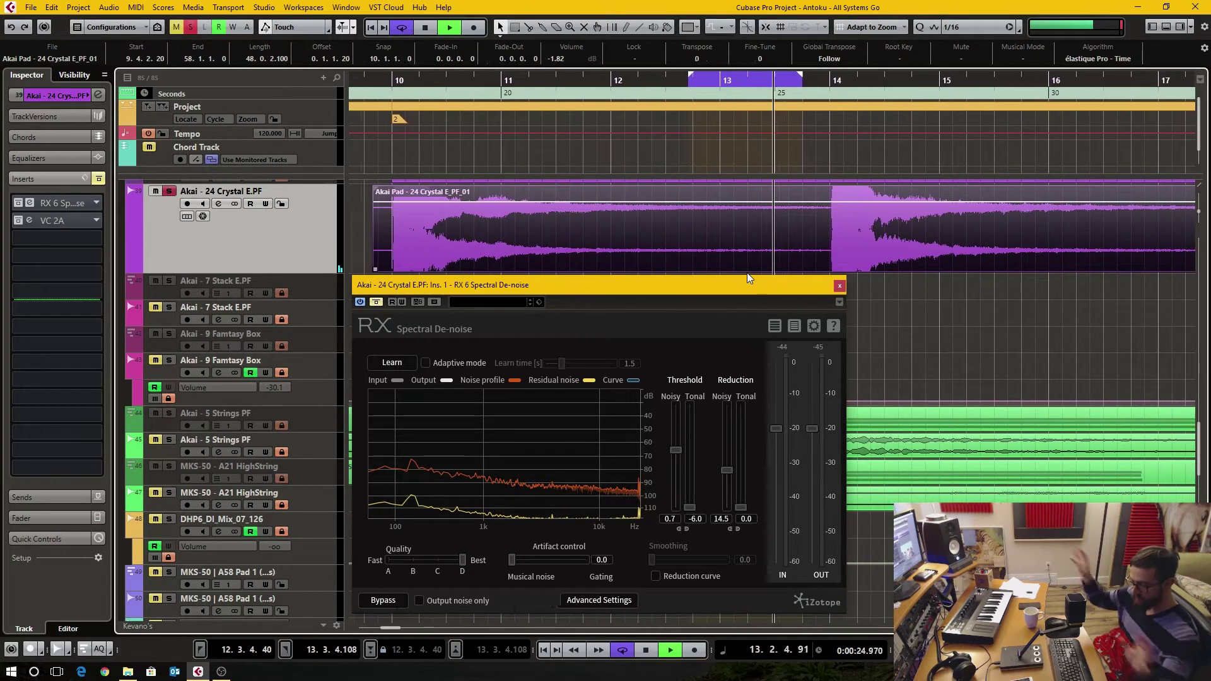
key("space")
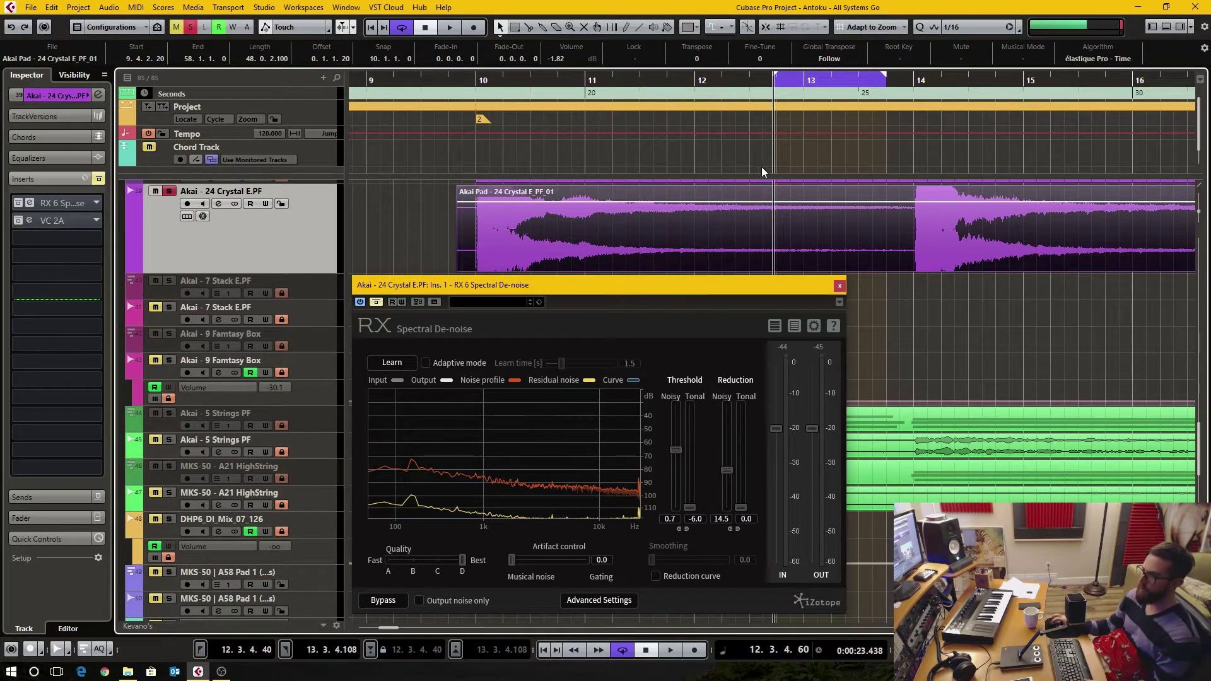
left_click_drag(457, 88, 459, 129)
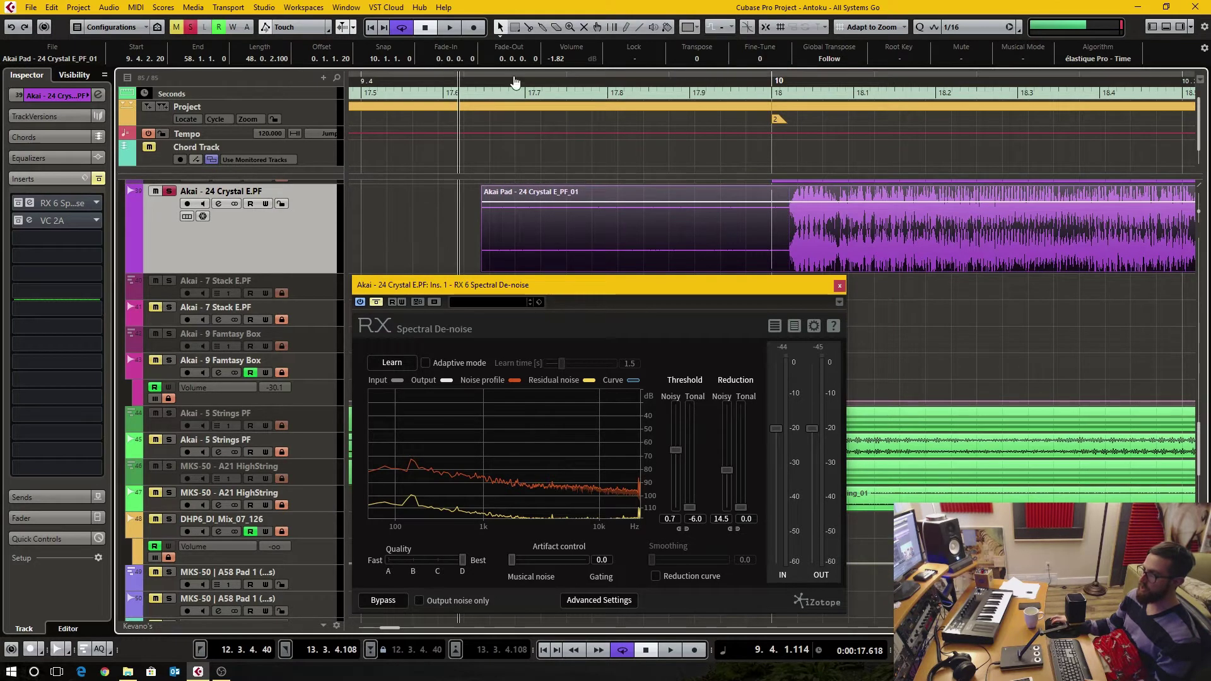
- Loop and audition the noise-only stretch 9.4.2.63–9.4.4.75, then re-enable the de-noise plugin
left_click_drag(519, 81, 732, 81)
key("space")
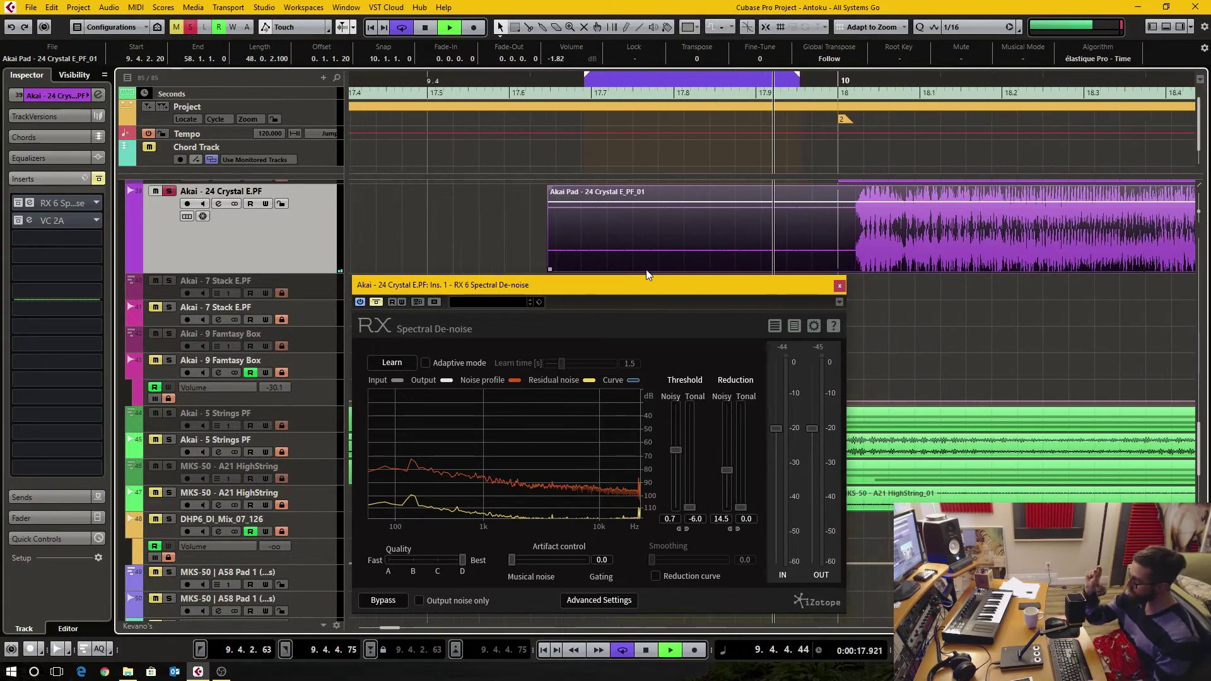
key("space")
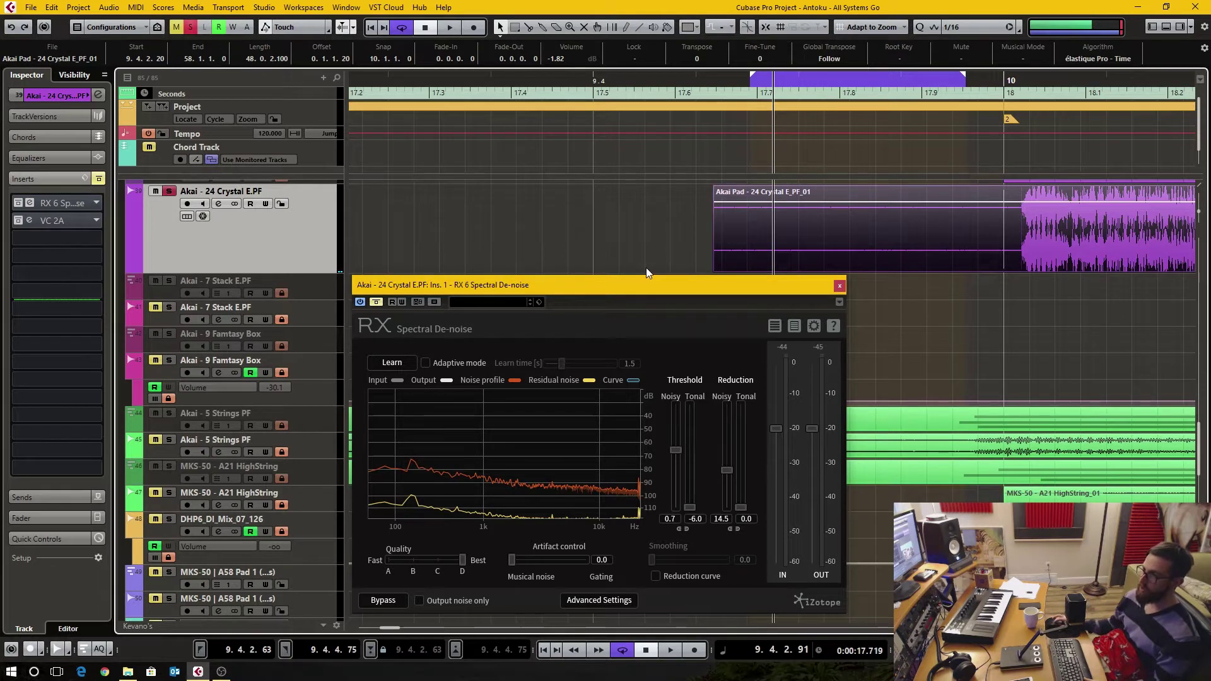
left_click_drag(641, 297, 691, 302)
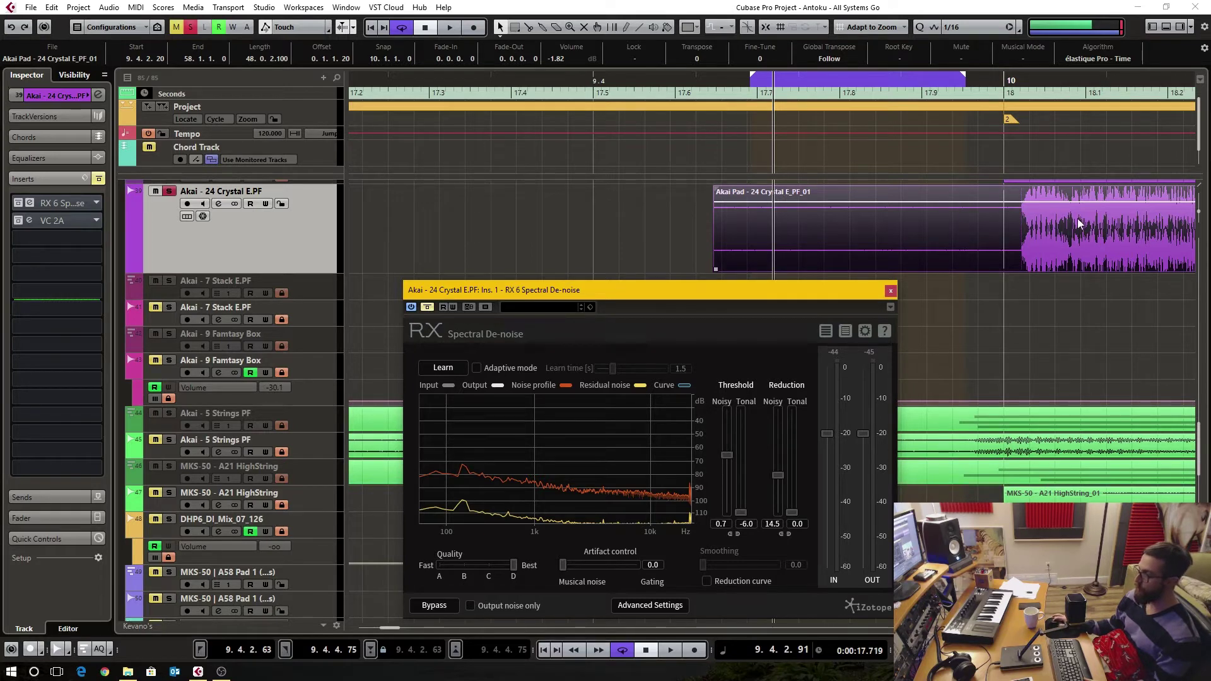
left_click(429, 307)
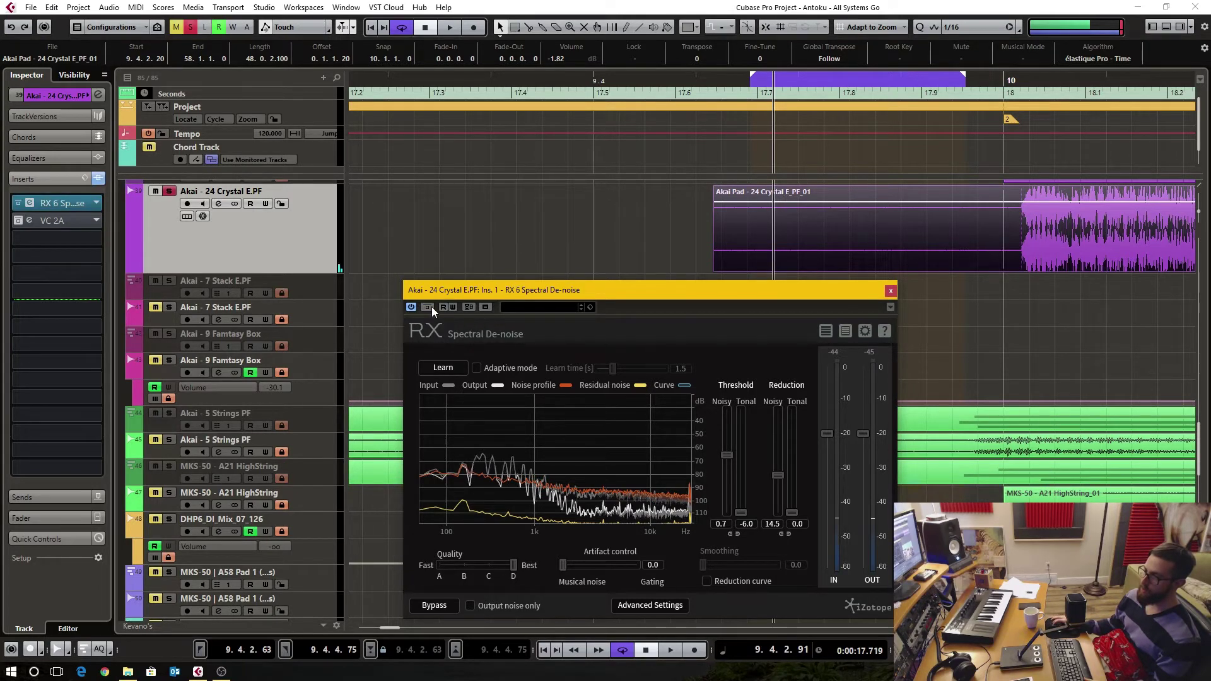
- Let RX 6 Spectral De-noise learn the hiss profile while the noise-only loop plays
left_click(443, 368)
left_click_drag(554, 295, 521, 267)
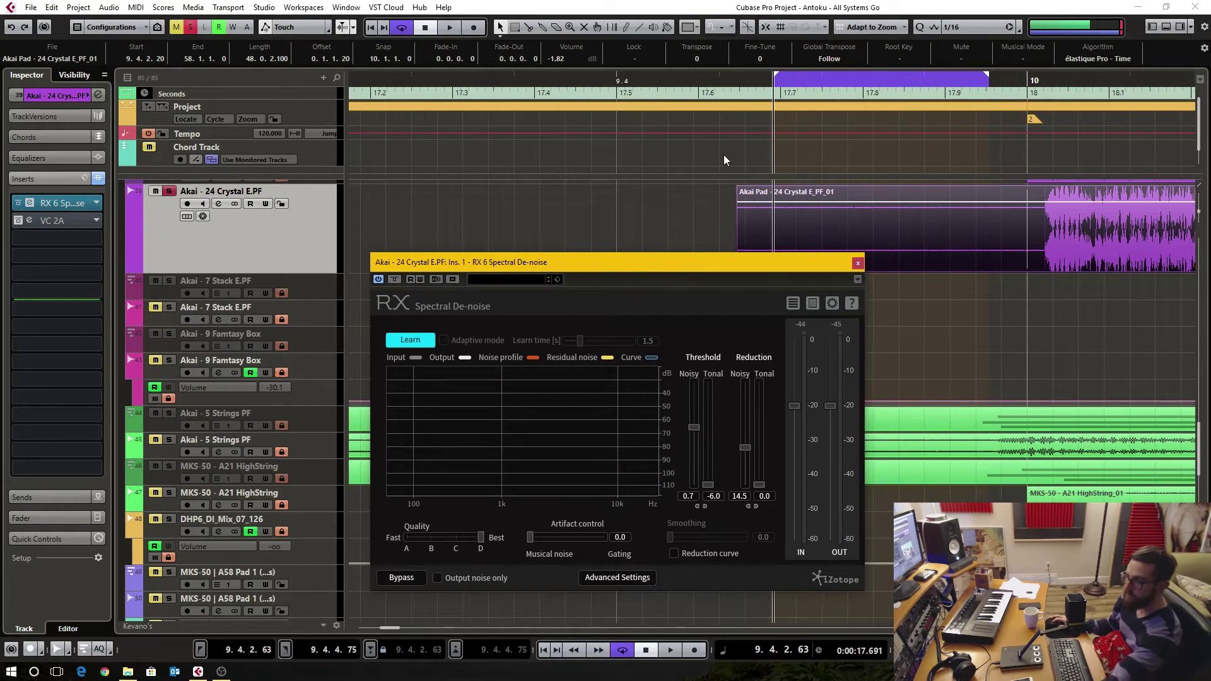
key("space")
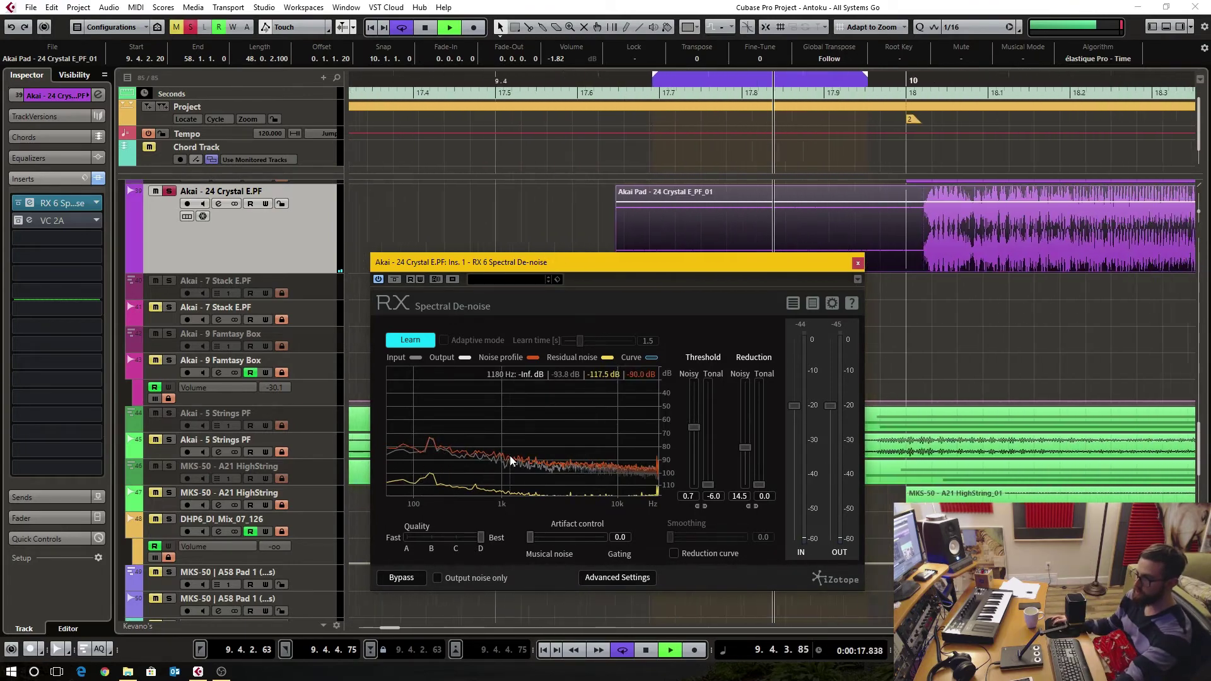
key("space")
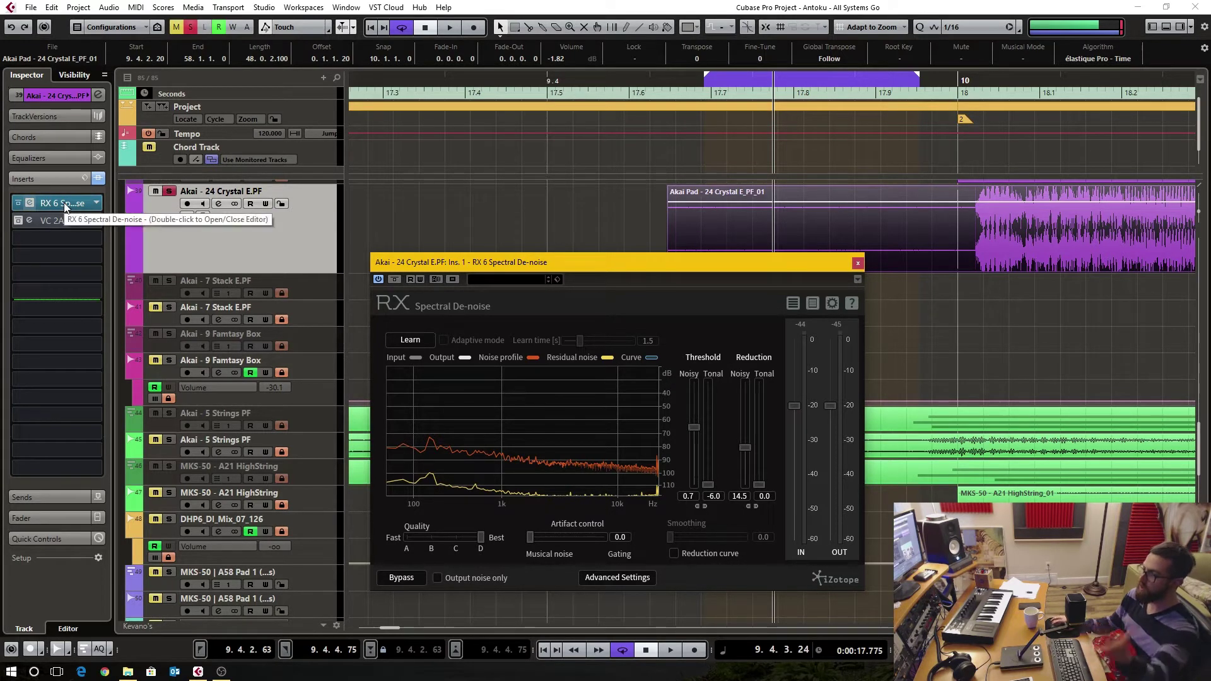
scroll(823, 198, "down", 6)
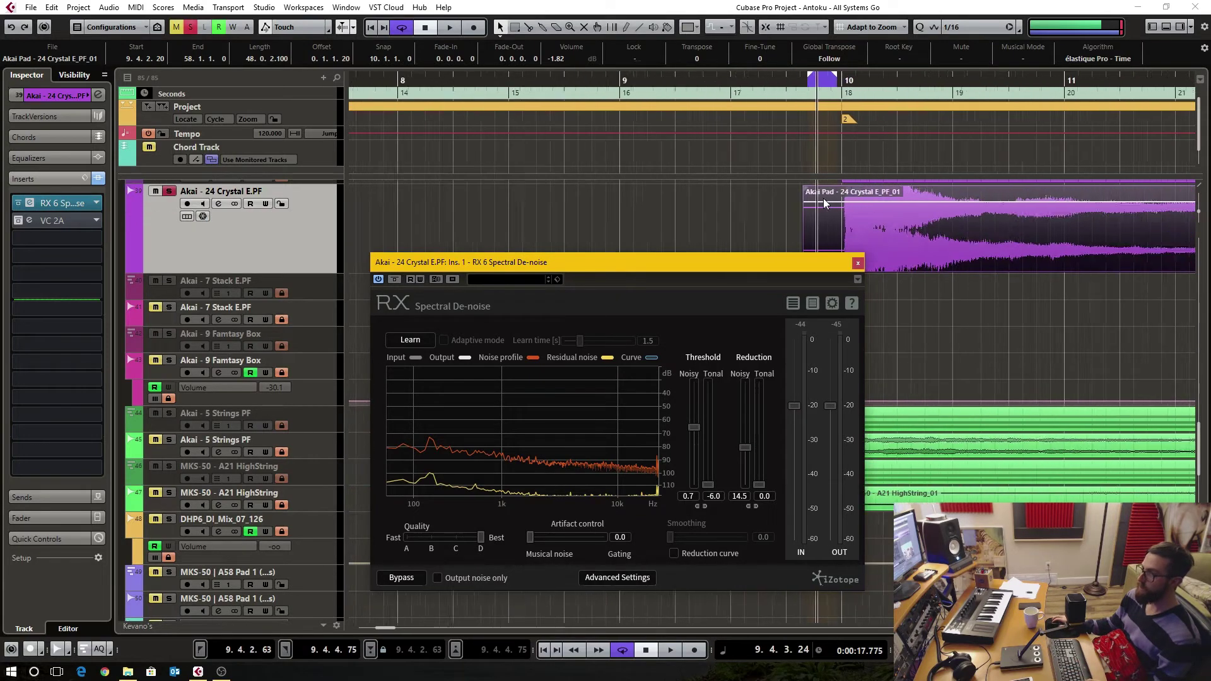
- Play the pad from around bar 13 through the de-noiser
scroll(953, 225, "up", 1)
scroll(953, 225, "down", 5)
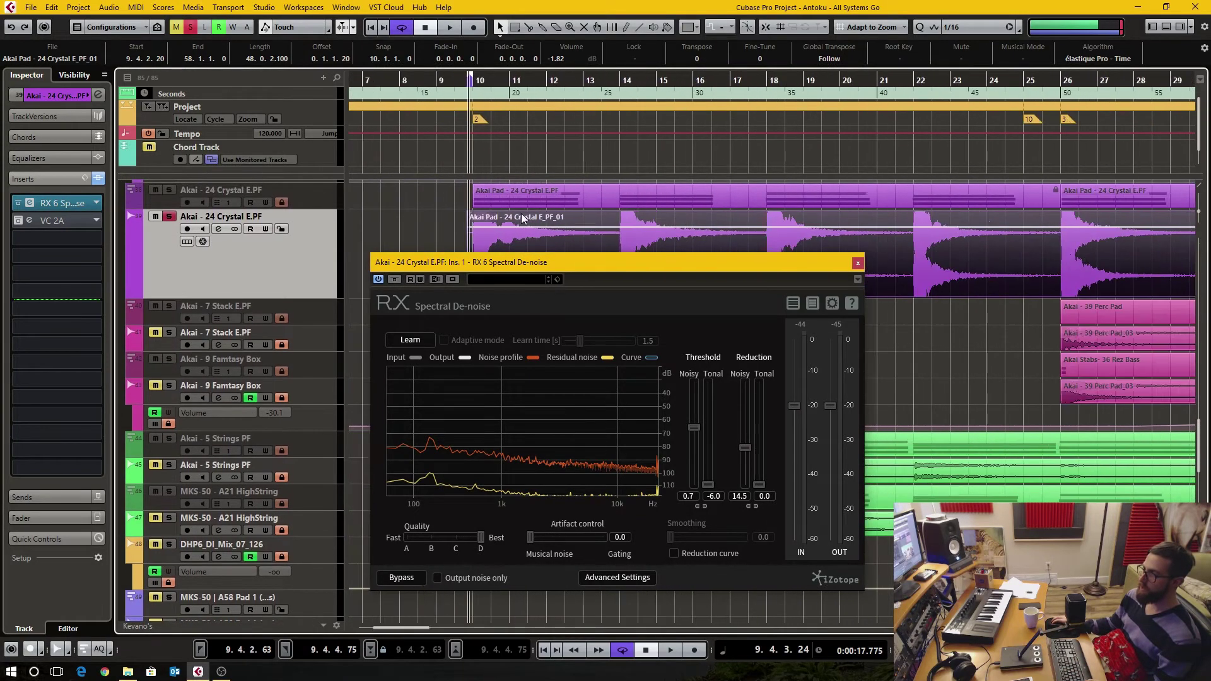
scroll(516, 95, "up", 1)
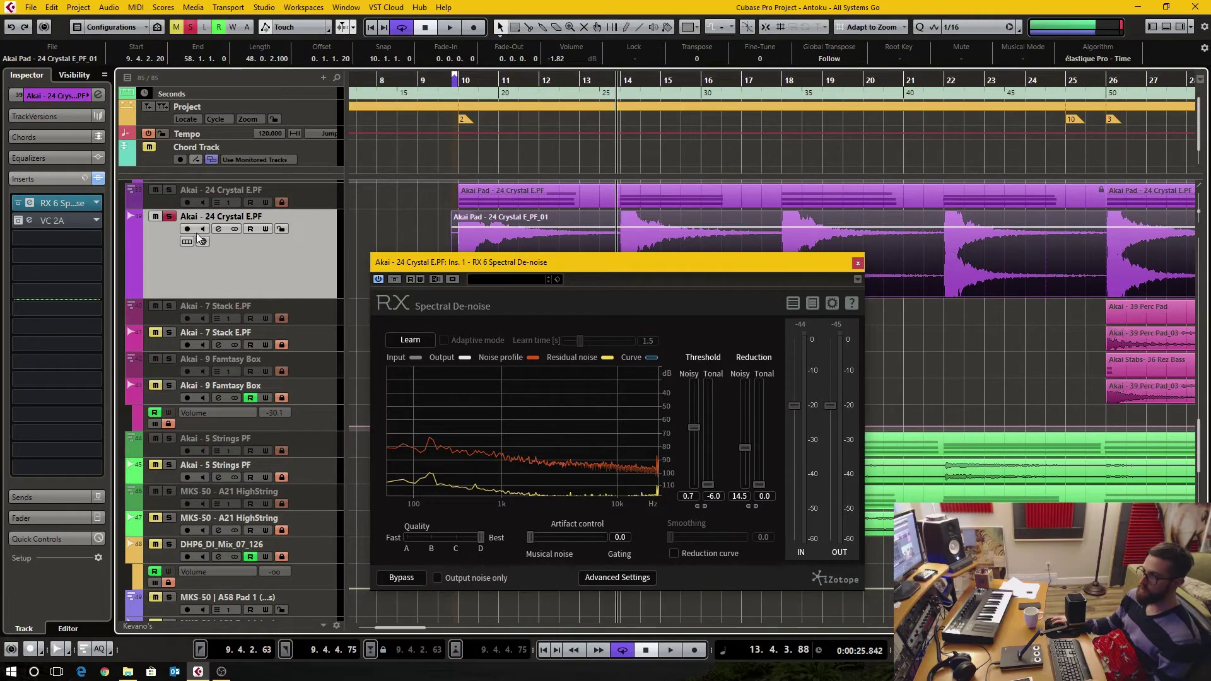
key("space")
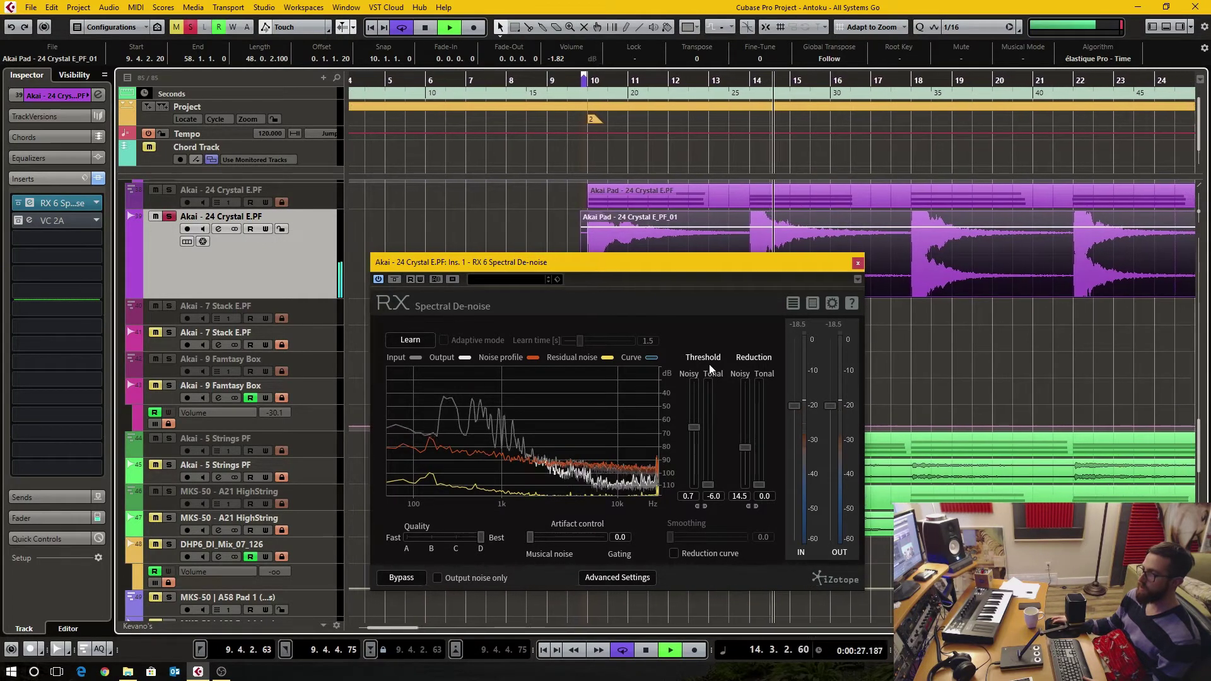
- Set noisy threshold to -6.0 and noisy reduction to 0.0, then link noisy and tonal controls
left_click_drag(694, 429, 694, 485)
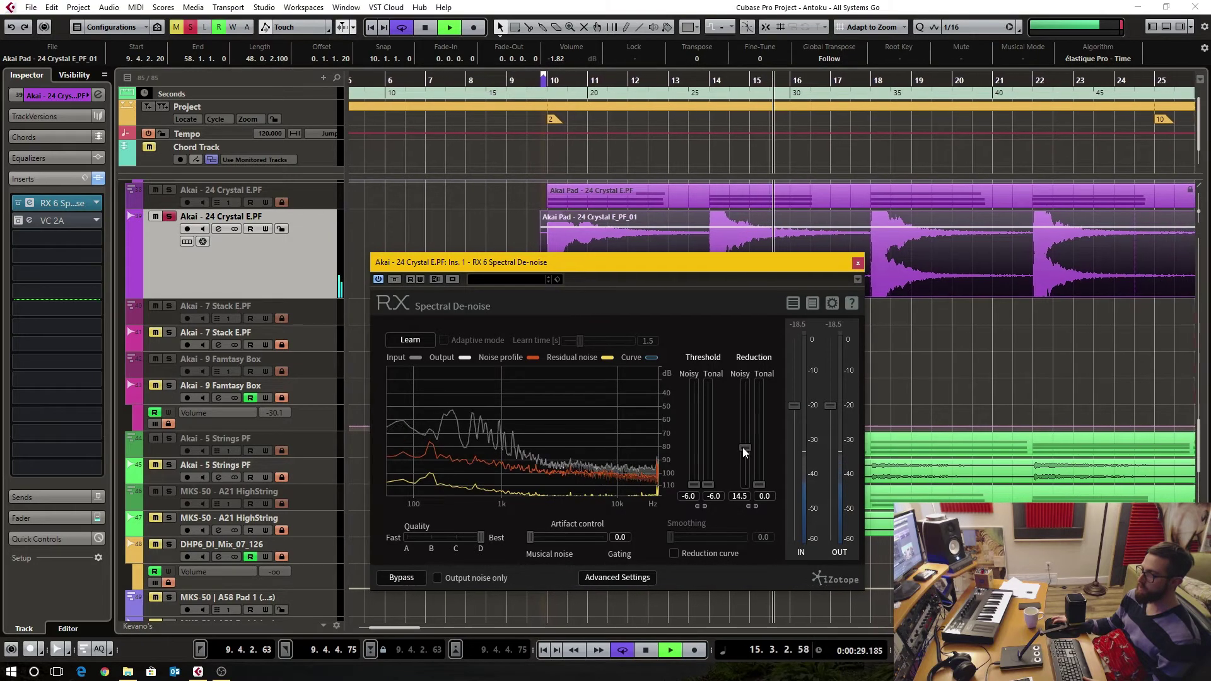
left_click_drag(743, 448, 746, 487)
left_click(700, 506)
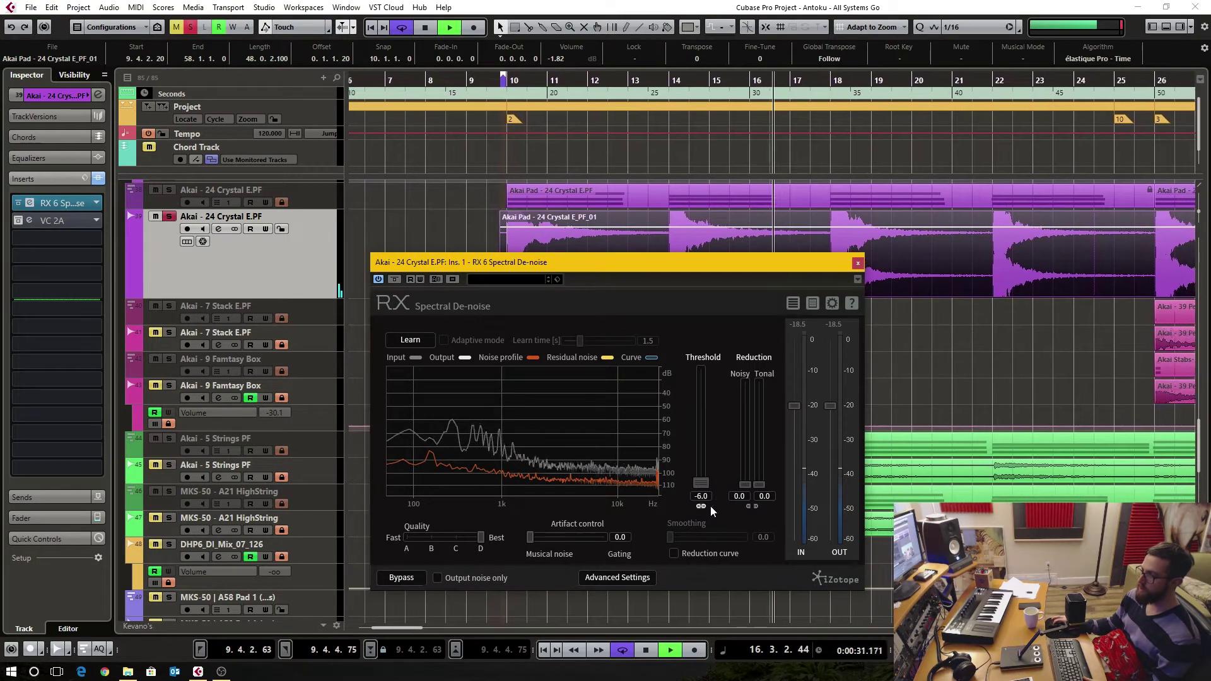
left_click(754, 507)
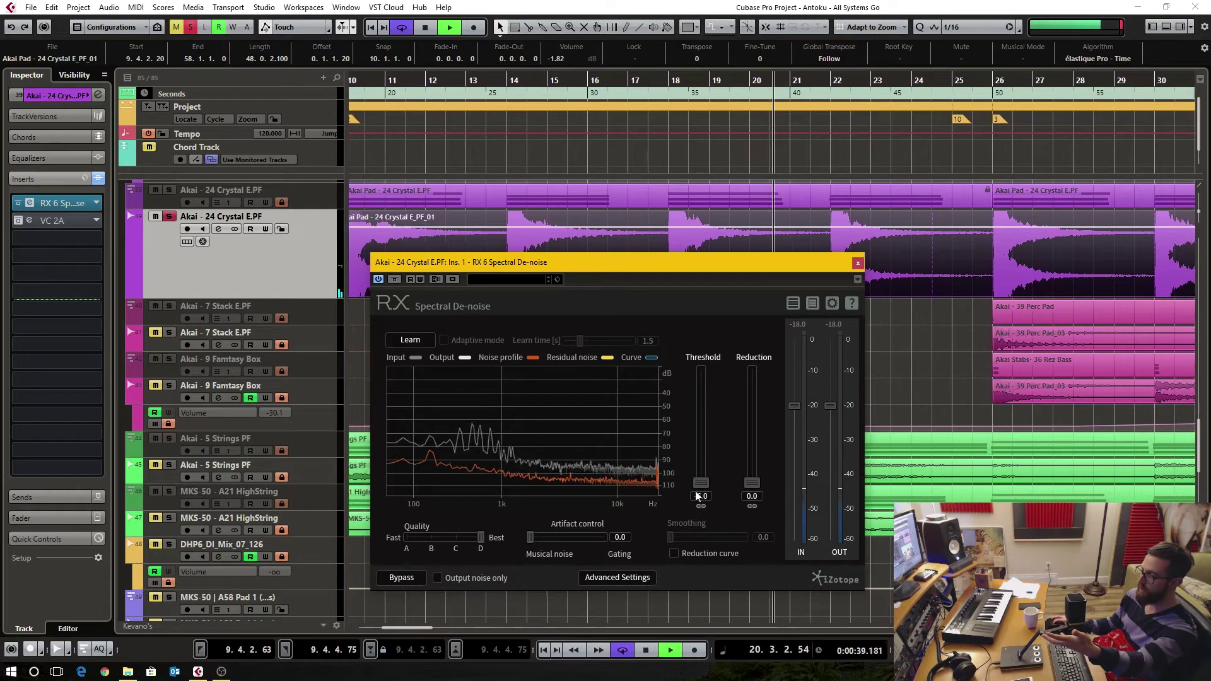
- Raise reduction to 11.3 and set processing quality to fastest mode A
mouse_move(754, 482)
left_mouse_down()
mouse_move(762, 398)
mouse_move(756, 501)
left_mouse_up()
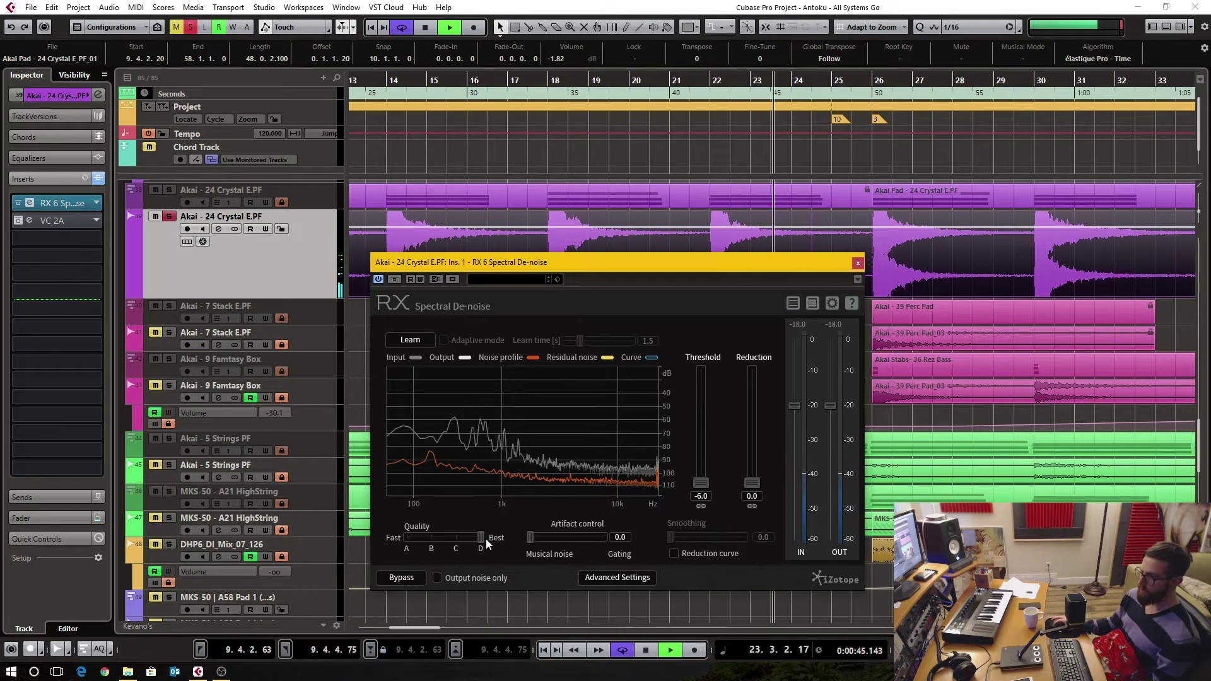
key("space")
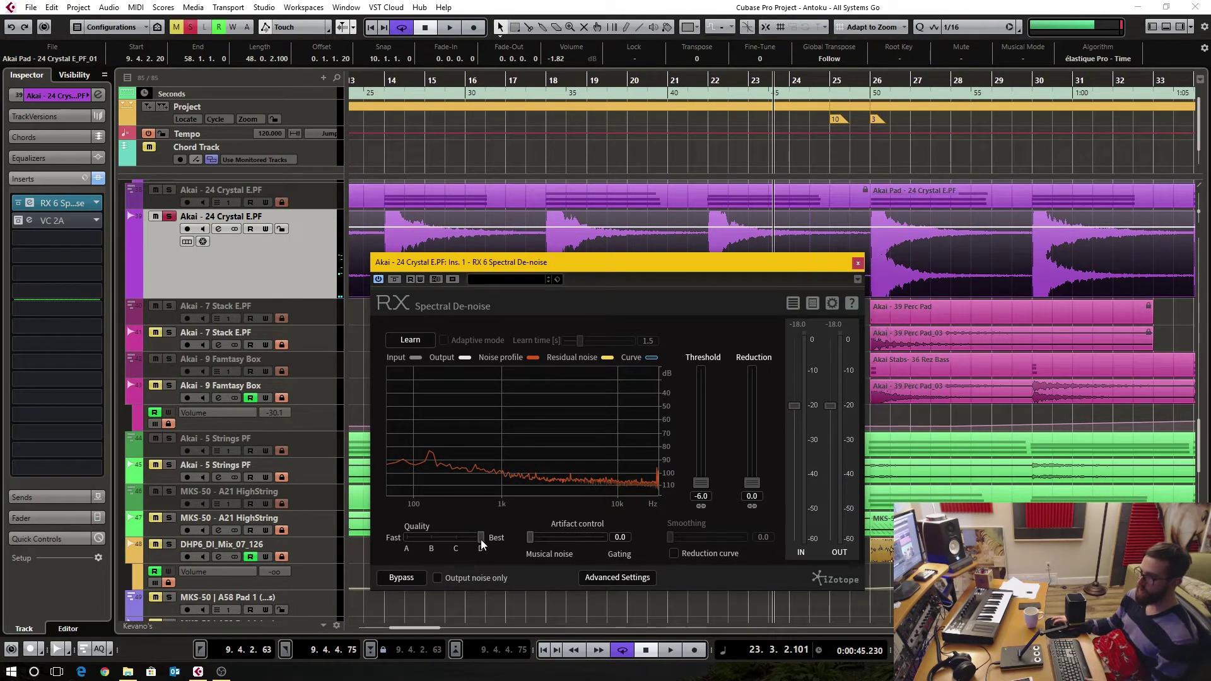
mouse_move(481, 537)
left_mouse_down()
mouse_move(391, 543)
mouse_move(482, 536)
left_mouse_up()
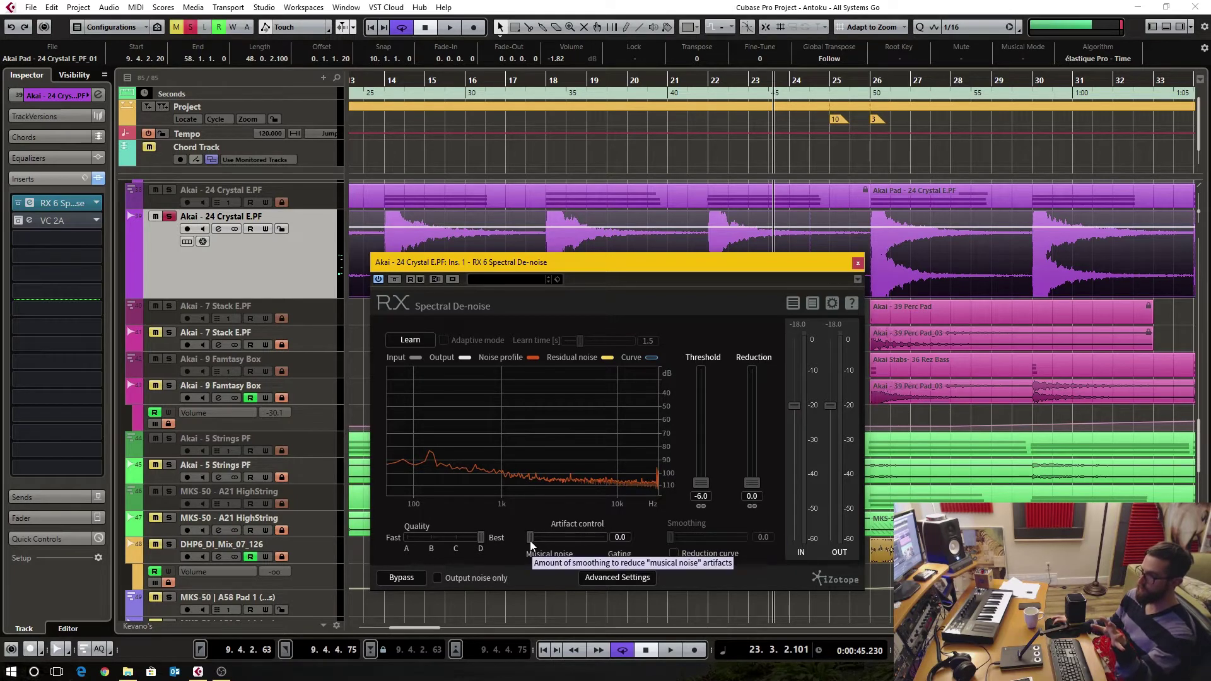
- Set artifact smoothing to 10 and raise reduction to 31.6 while replaying the pad
left_click_drag(529, 537, 632, 533)
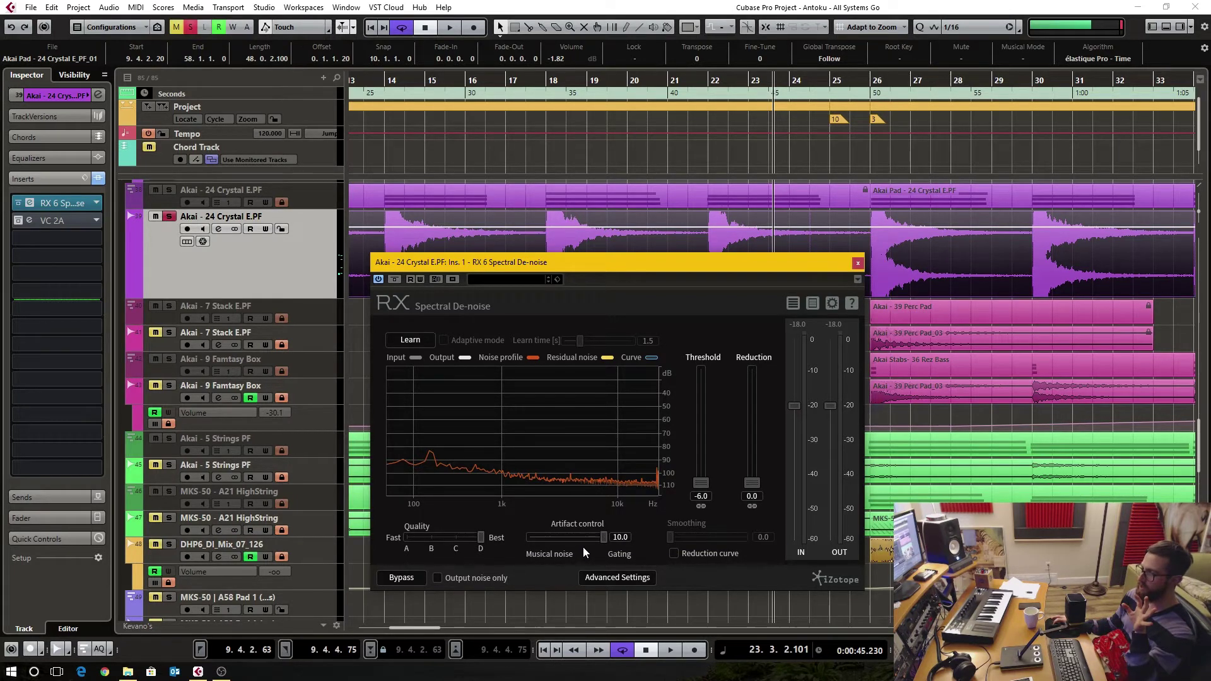
key("space")
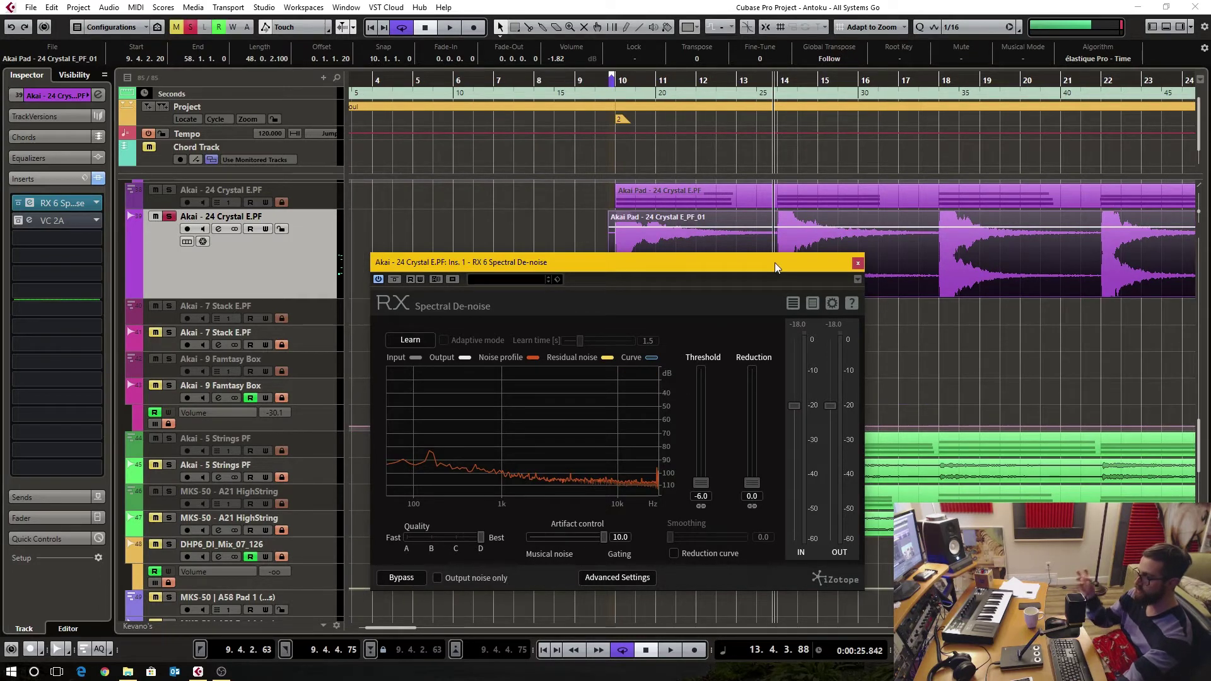
key("space")
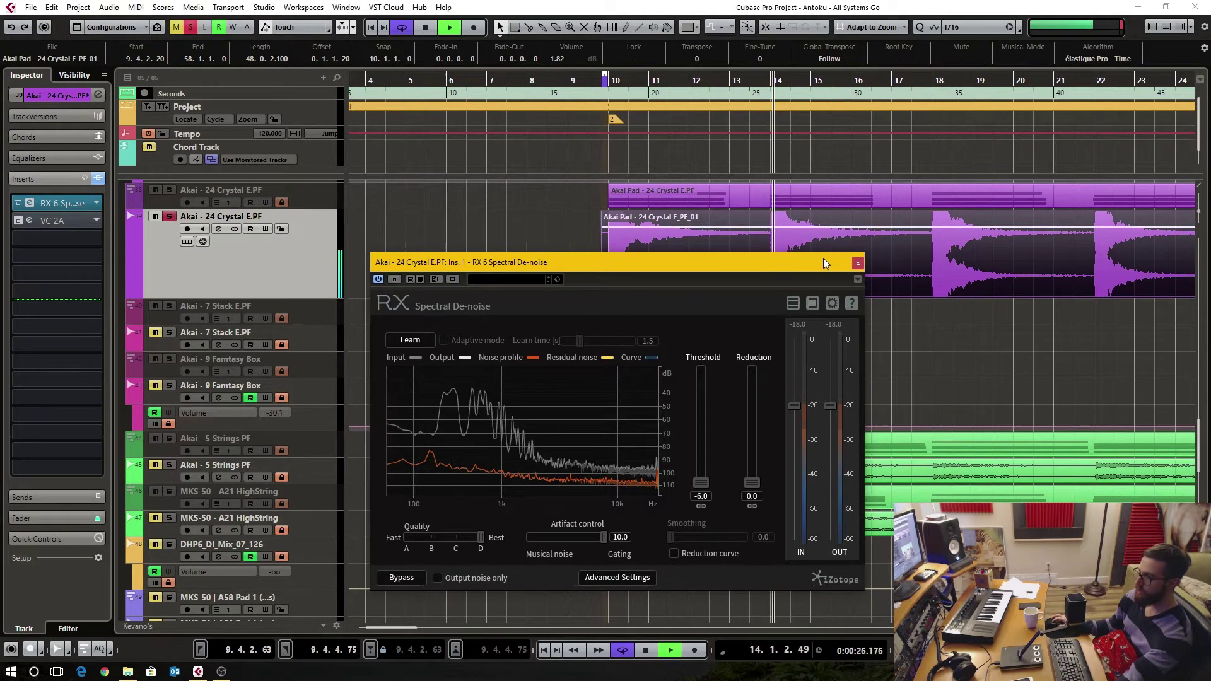
left_click_drag(760, 486, 759, 397)
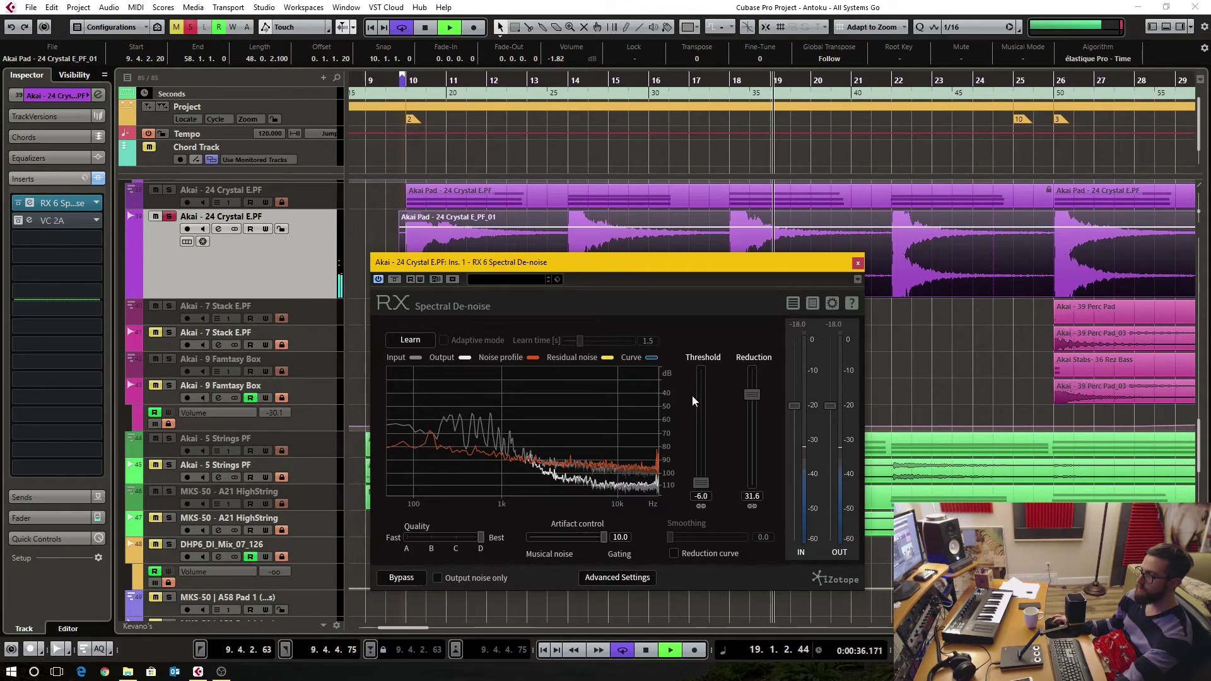
- Return artifact smoothing to 0 and audition the pad again from a new timeline position
key("space")
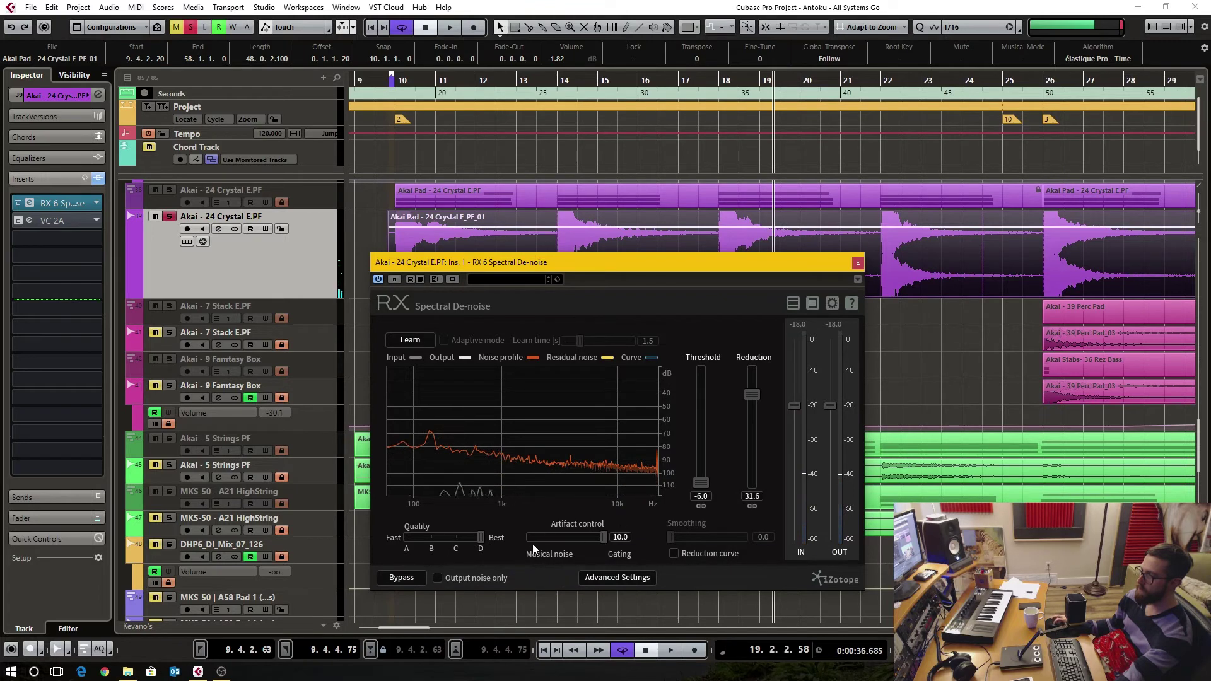
left_click_drag(602, 536, 513, 546)
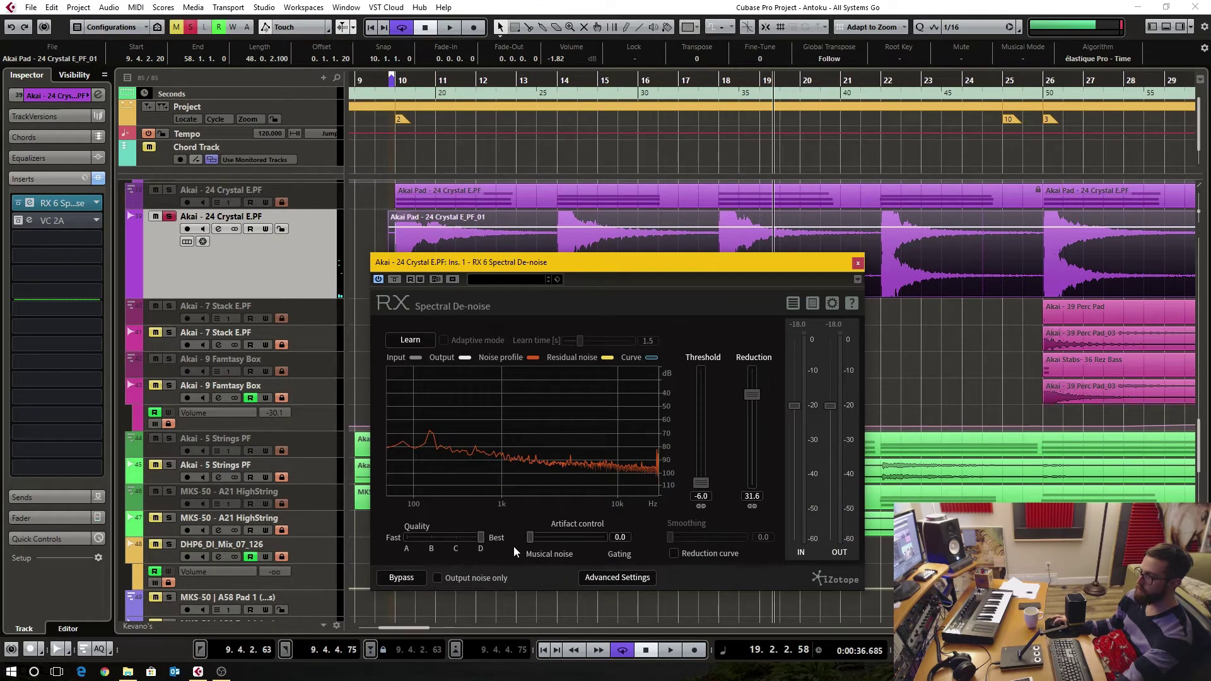
left_click(714, 87)
key("space")
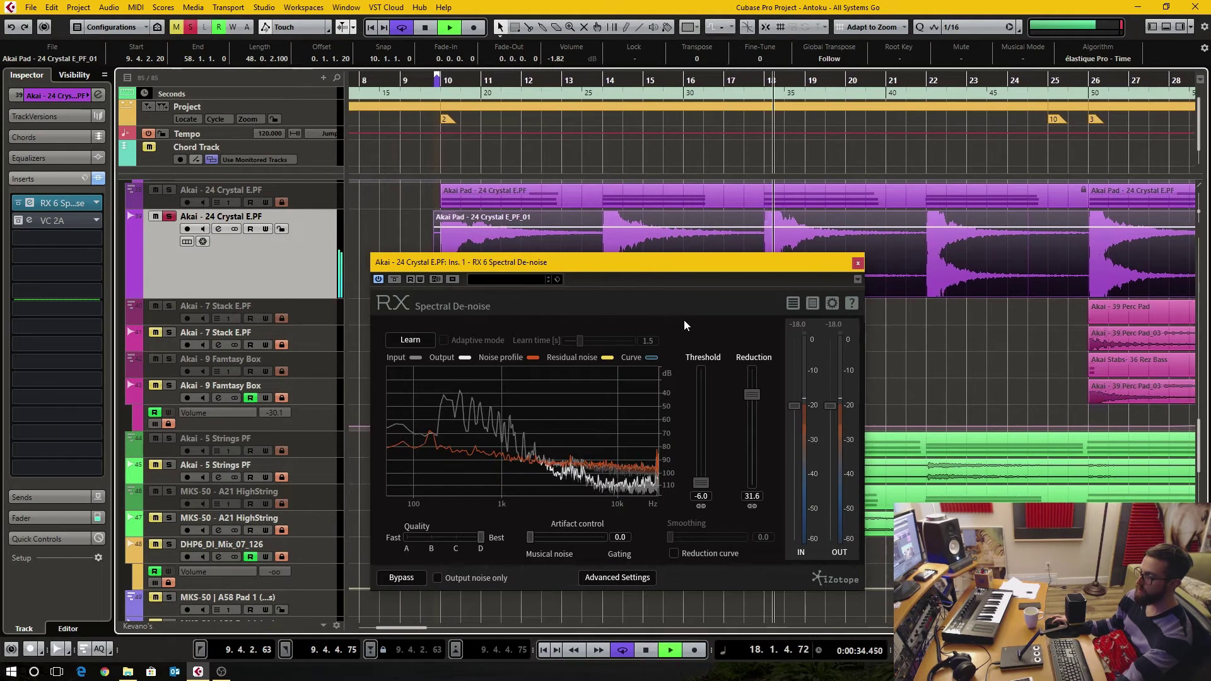
key("space")
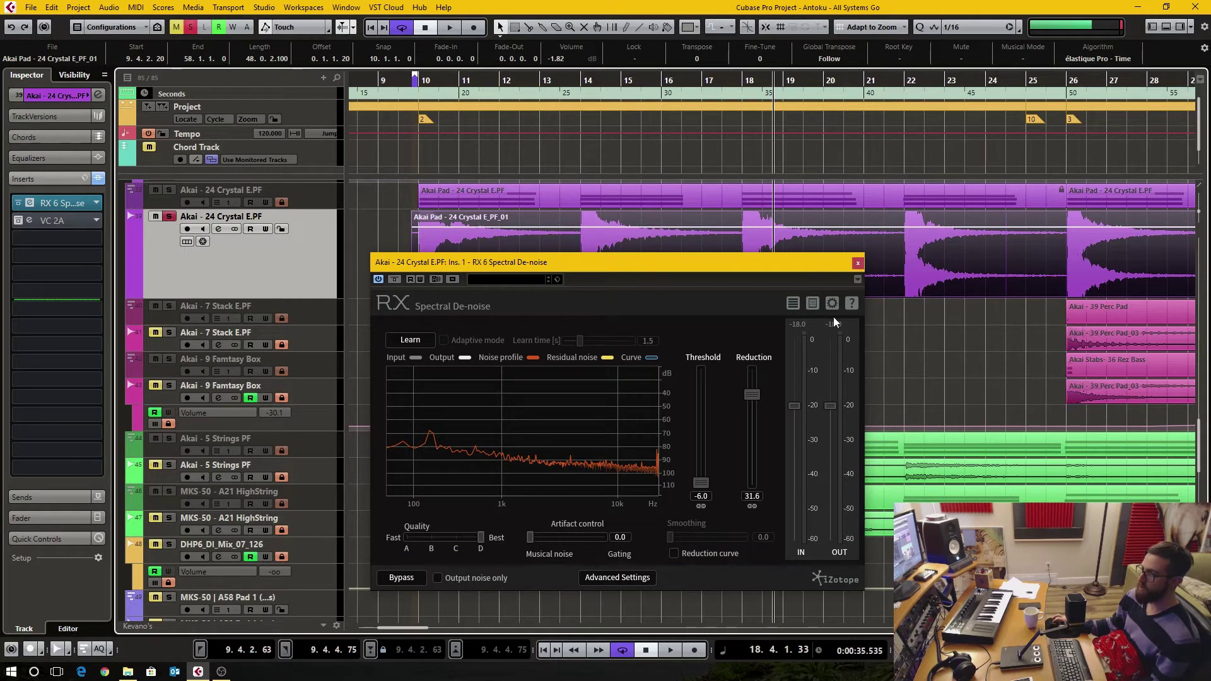
left_click(750, 132)
- While playing the pad, nudge reduction up to 36.4 and raise the threshold to 5.5
key("g")
key("space")
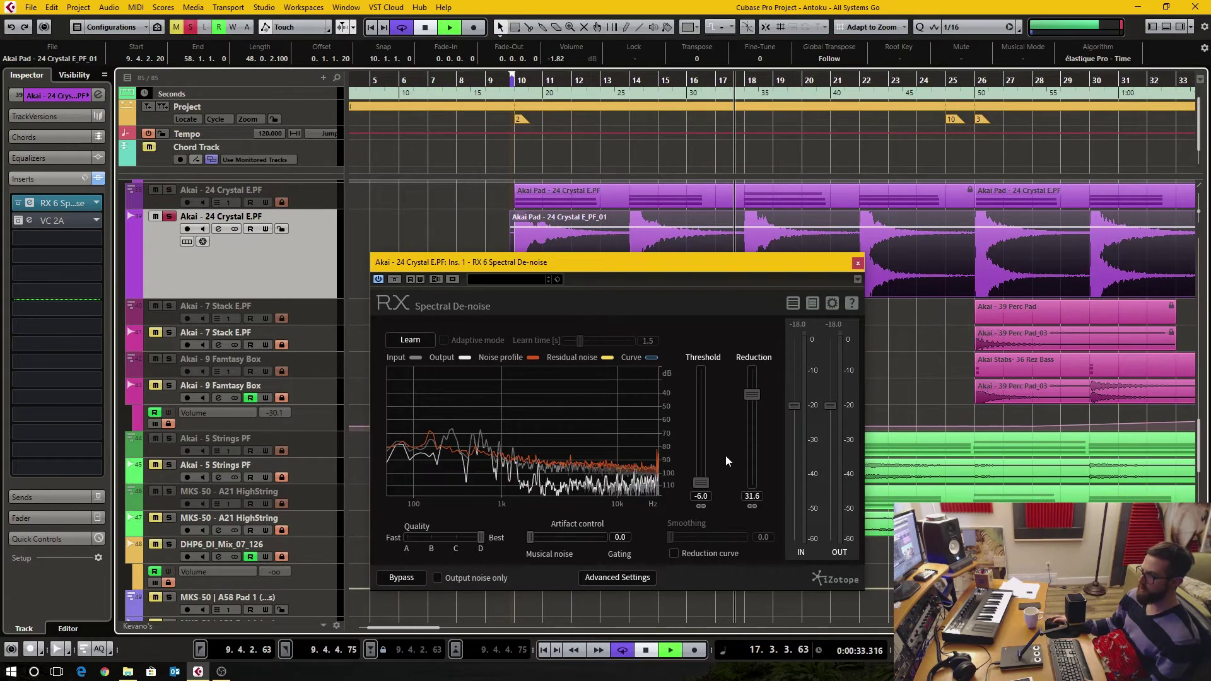
left_click_drag(753, 397, 755, 386)
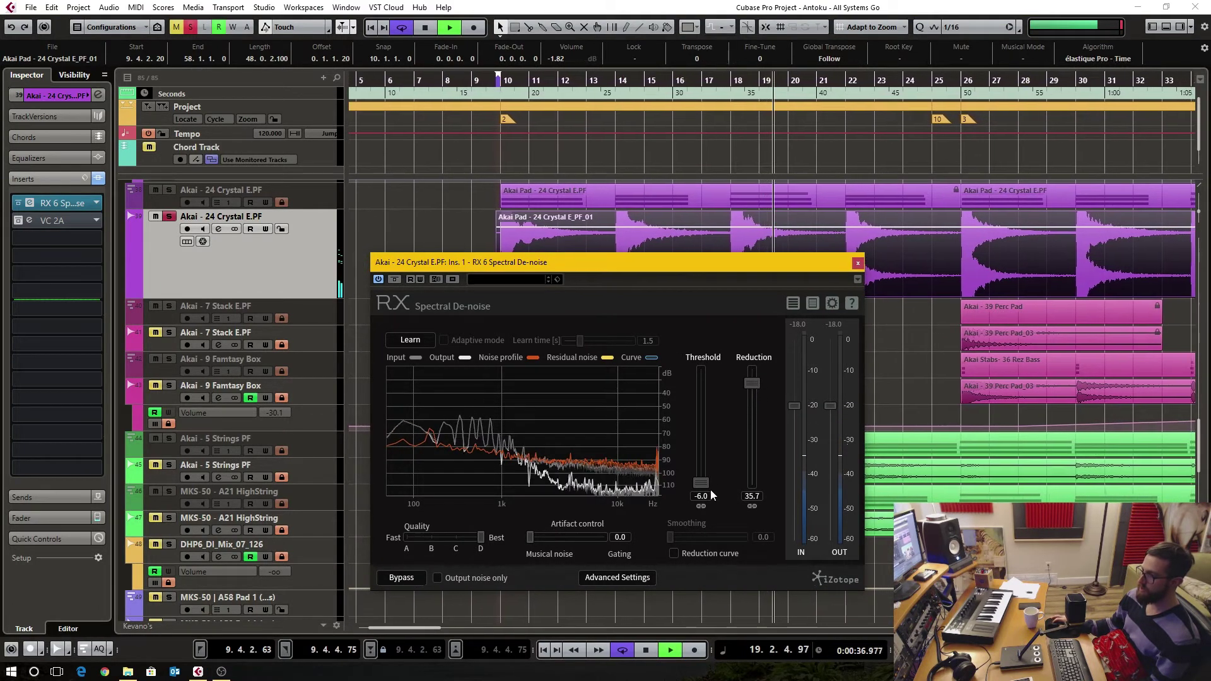
left_click_drag(705, 482, 709, 376)
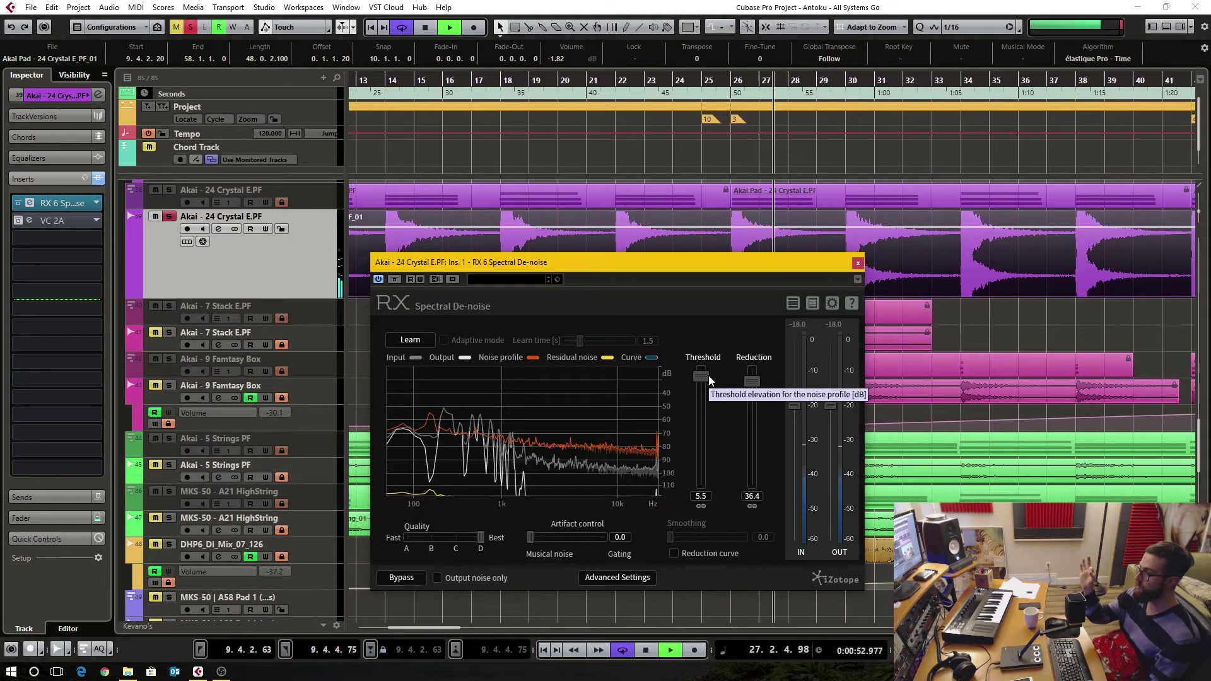
key("space")
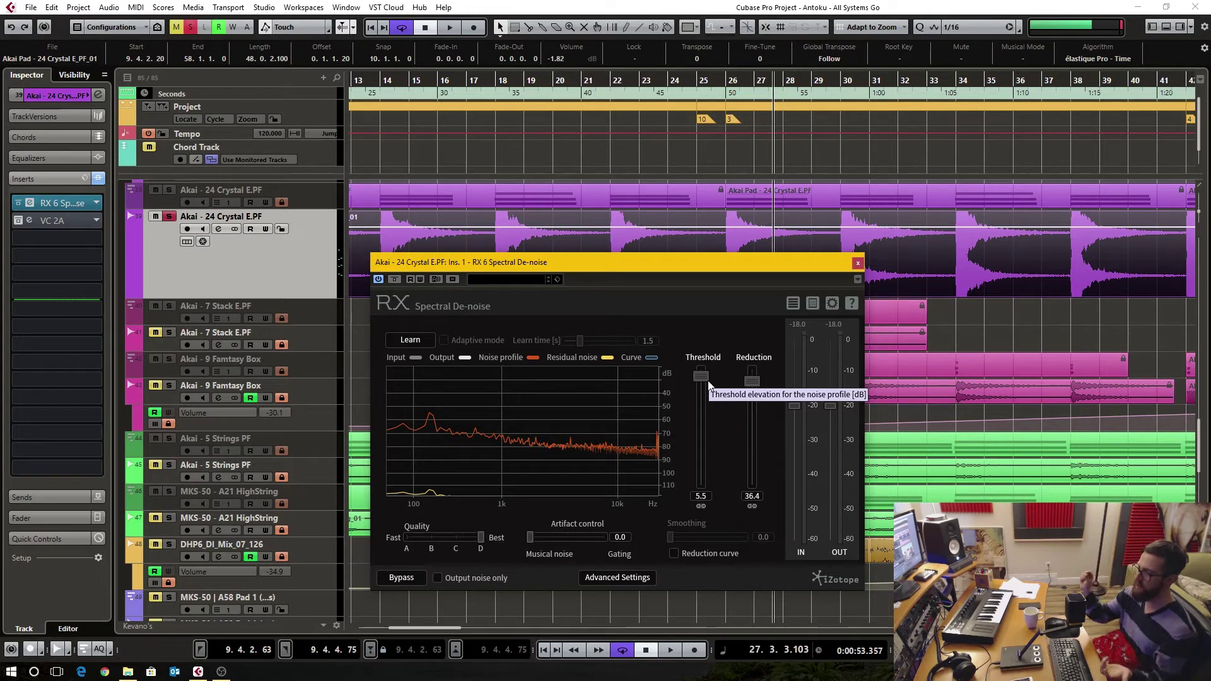
- Unlink noisy and tonal controls, setting tonal reduction 0, noisy threshold -6 and noisy reduction 0
left_click(701, 506)
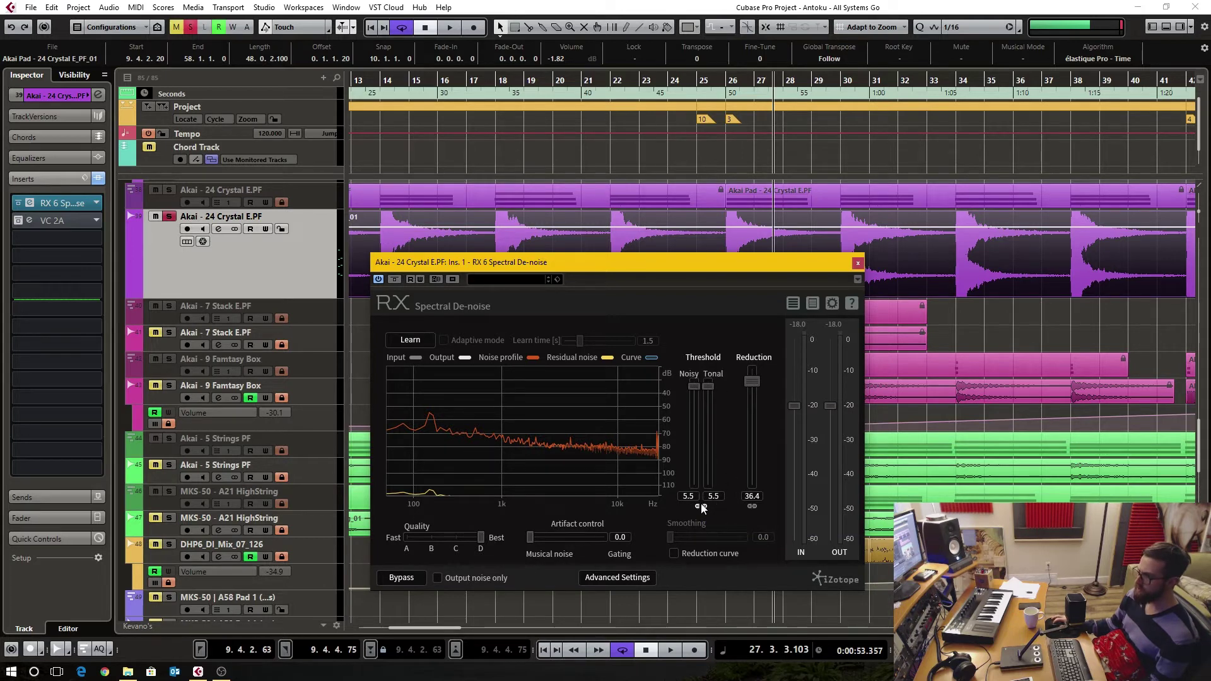
left_click(752, 506)
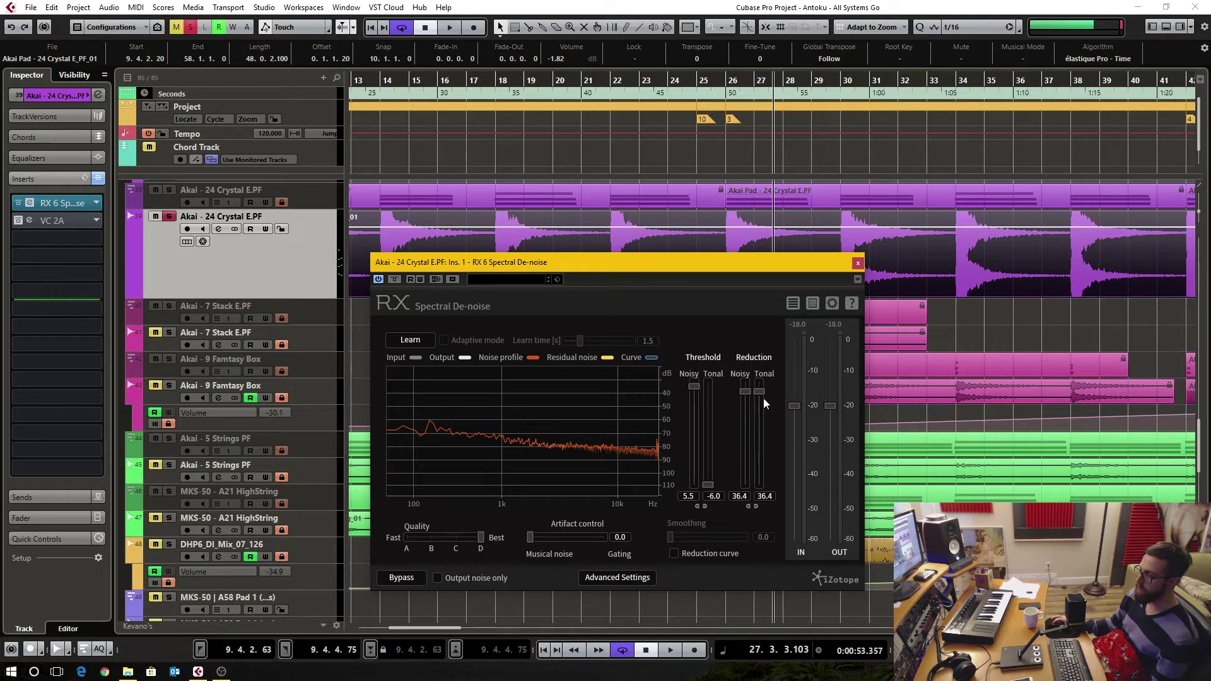
left_click_drag(760, 391, 759, 416)
left_click_drag(688, 387, 690, 485)
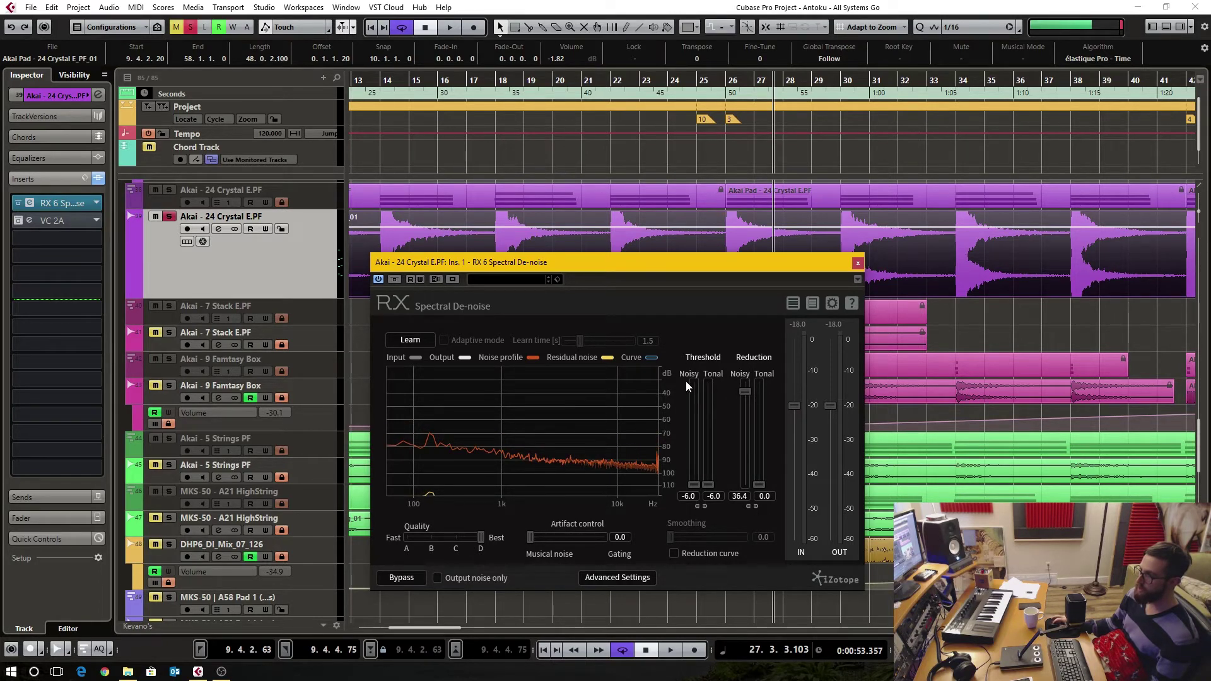
left_click_drag(740, 394, 744, 498)
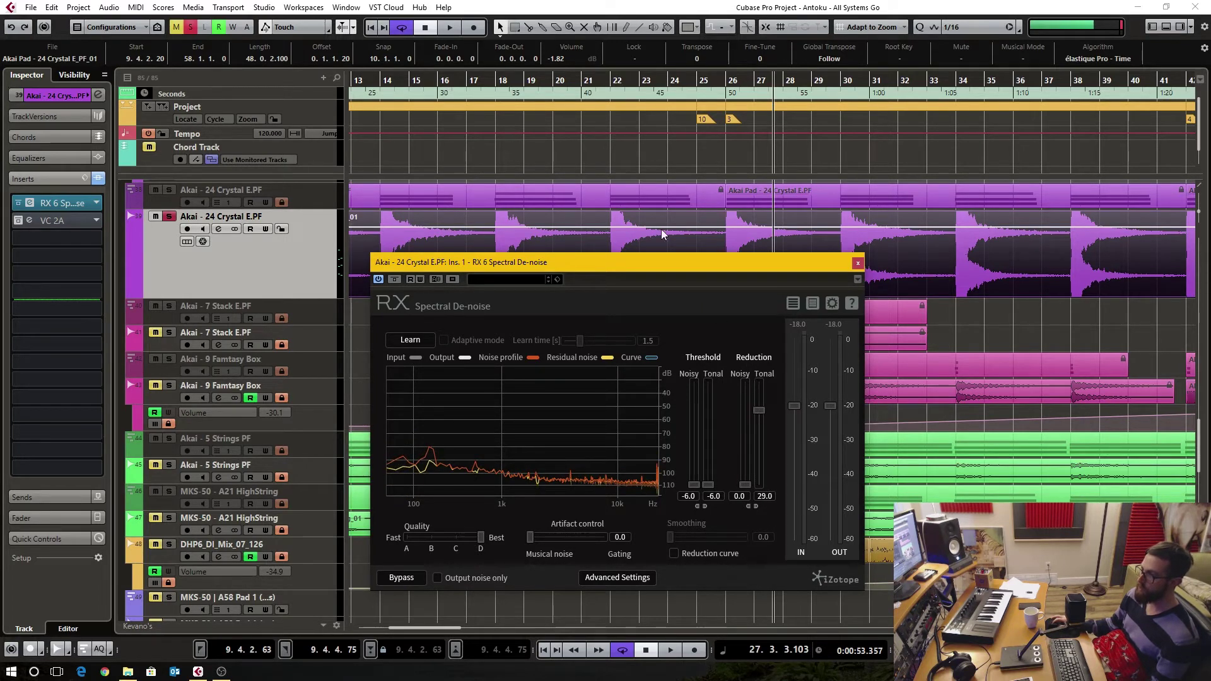
- Play from bar 21, test raised tonal threshold and reduction, then return them to -6 and 0
left_click(599, 96)
key("space")
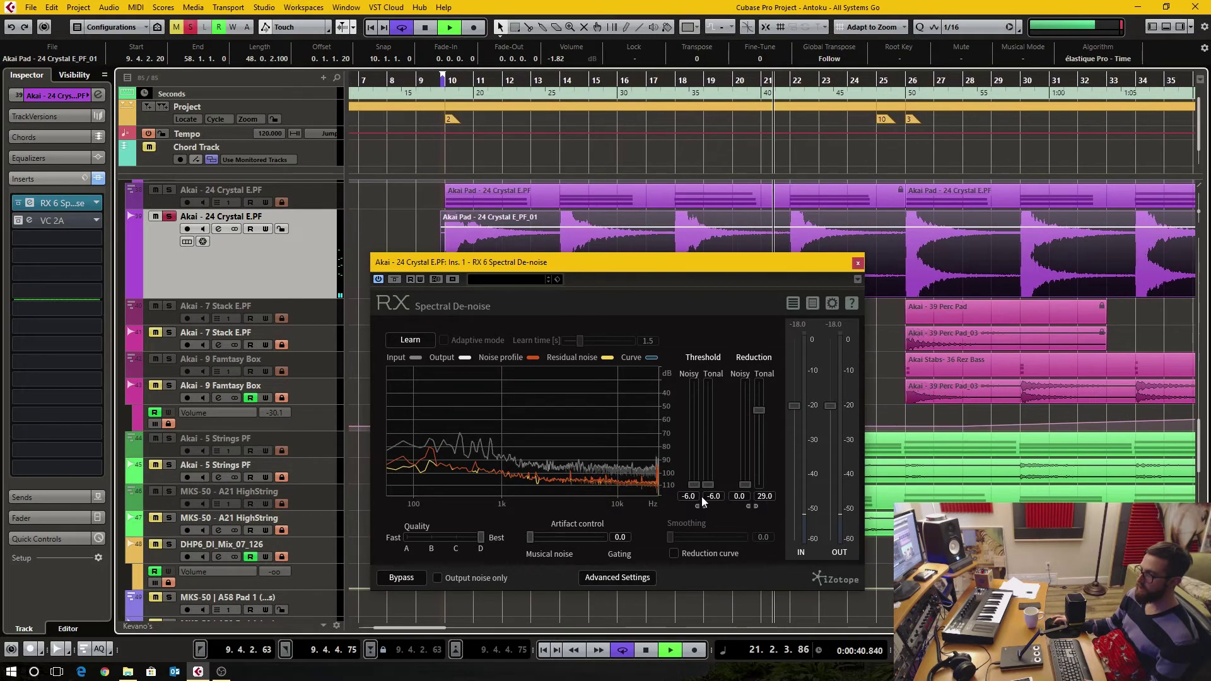
left_click_drag(710, 490, 710, 374)
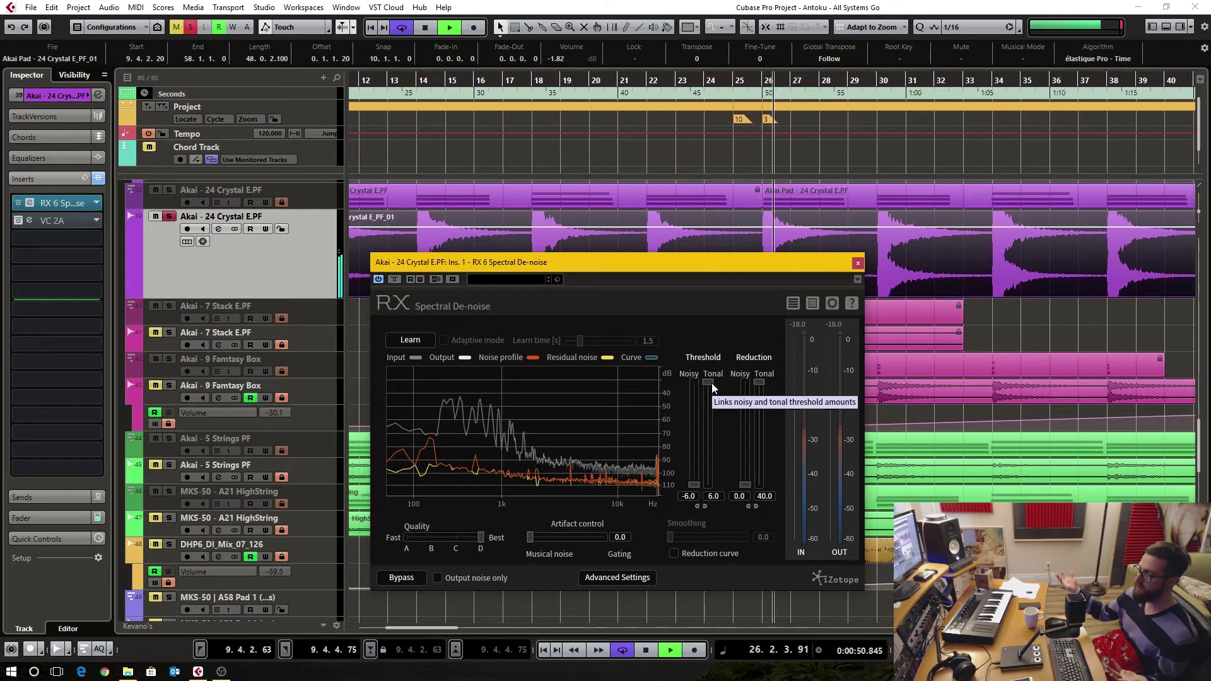
left_click_drag(711, 384, 722, 487)
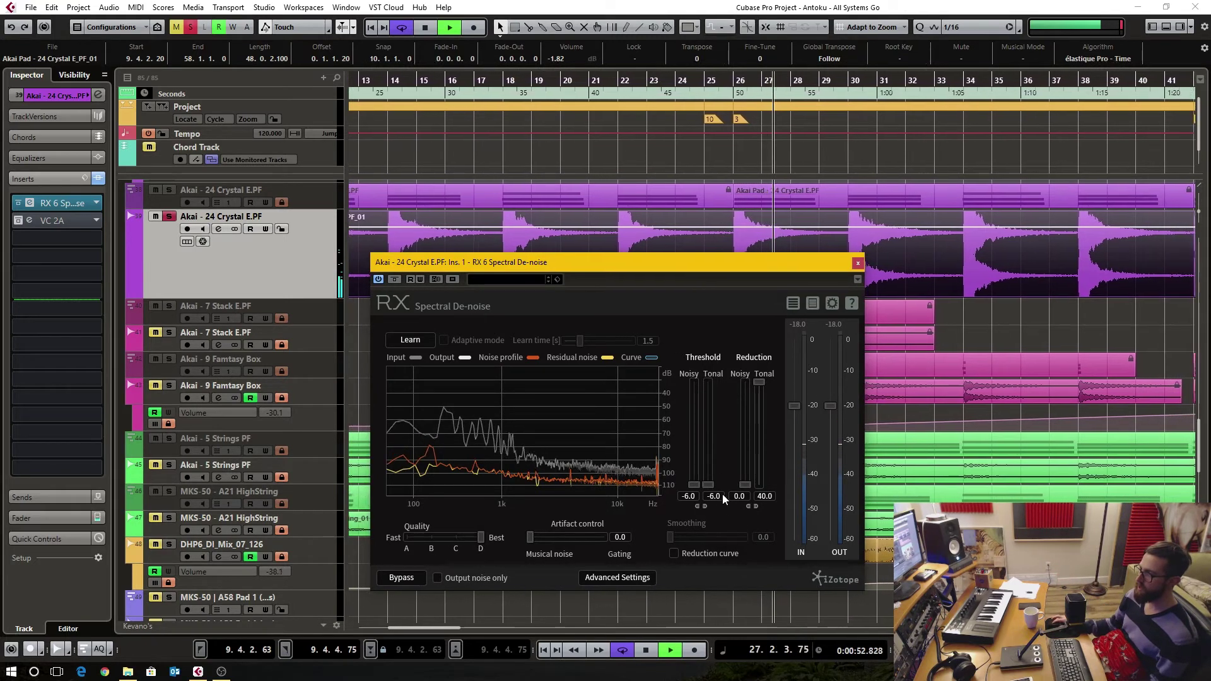
left_click_drag(760, 382, 759, 502)
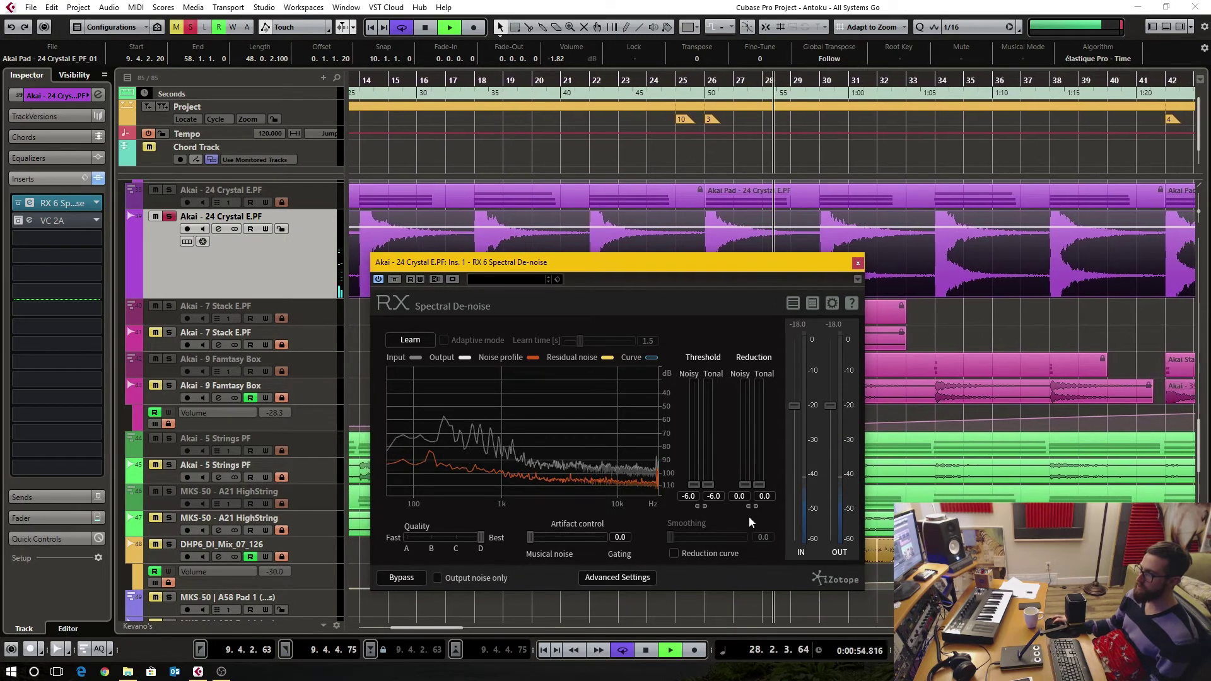
- With Output noise only on, push tonal threshold and reduction to 6.0/40.0, then pull reduction back down
left_click(439, 578)
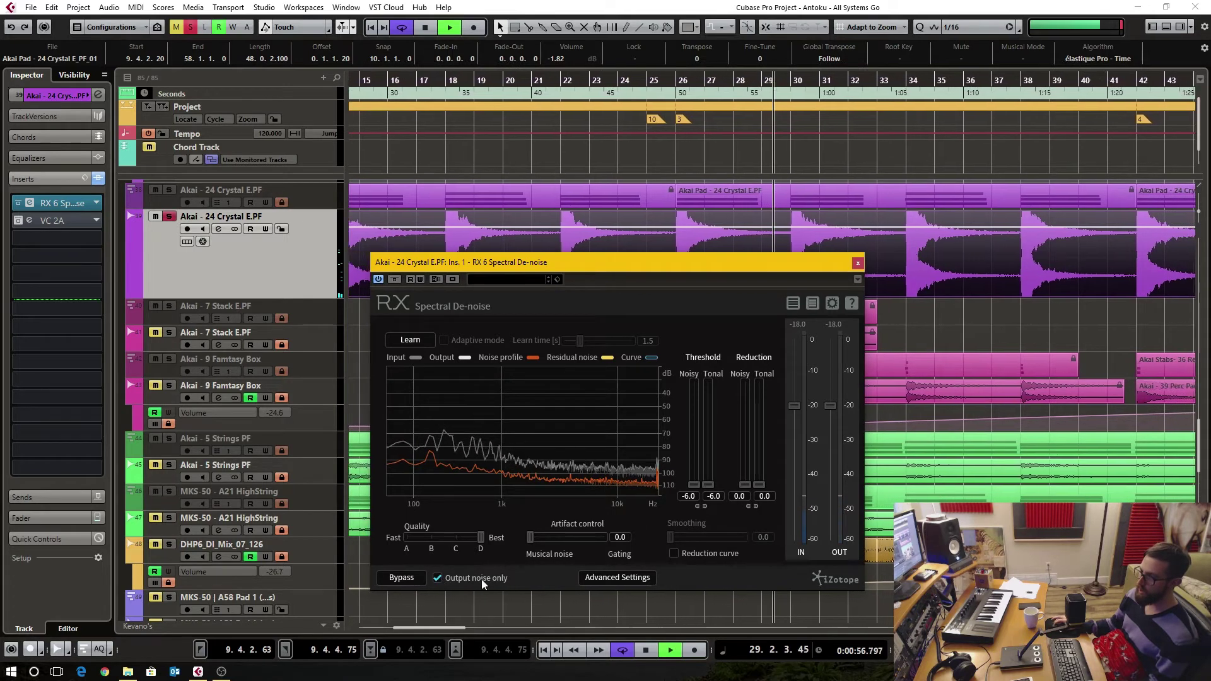
left_click_drag(708, 484, 708, 420)
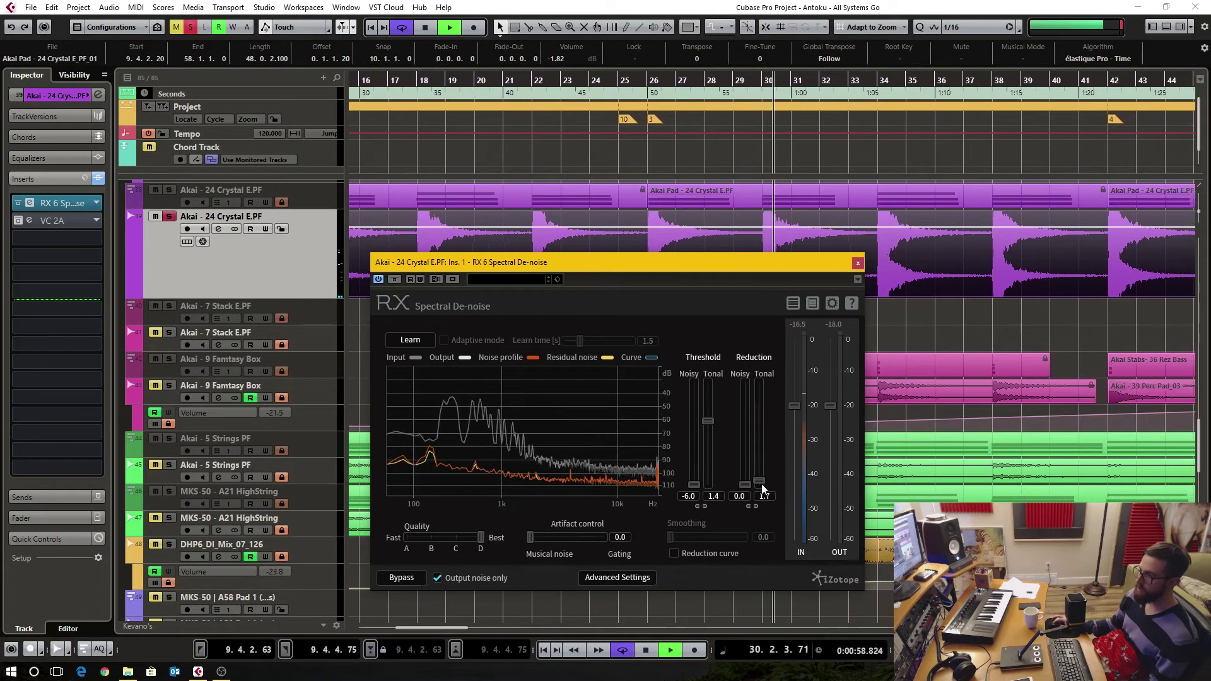
left_click_drag(760, 484, 772, 389)
left_click_drag(710, 425, 758, 385)
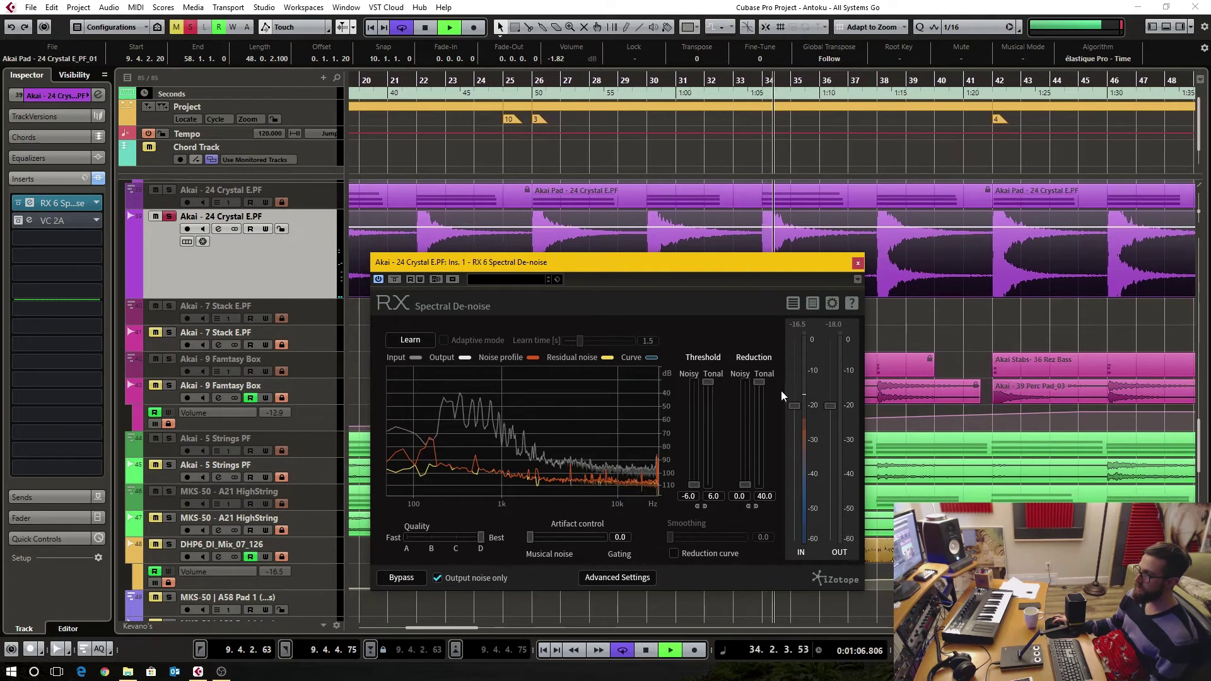
key("space")
left_click_drag(763, 385, 702, 418)
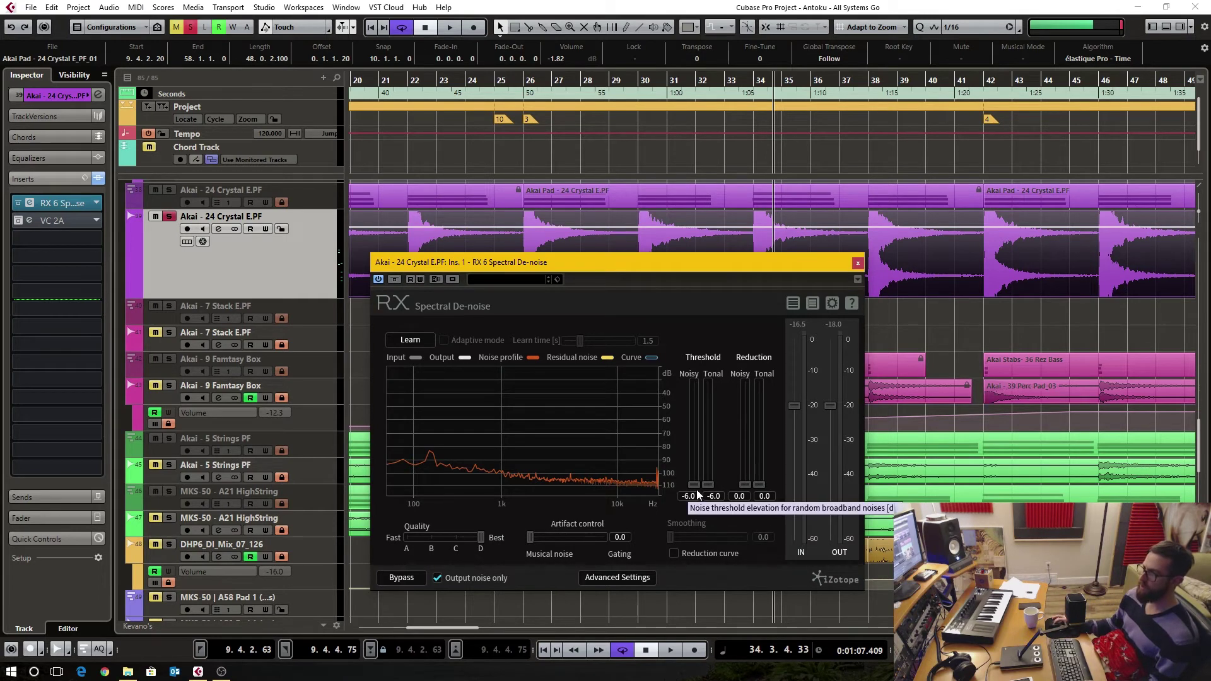
- Max the noisy reduction at 40 and turn off Output noise only to hear the full processed pad
left_click_drag(745, 484, 739, 308)
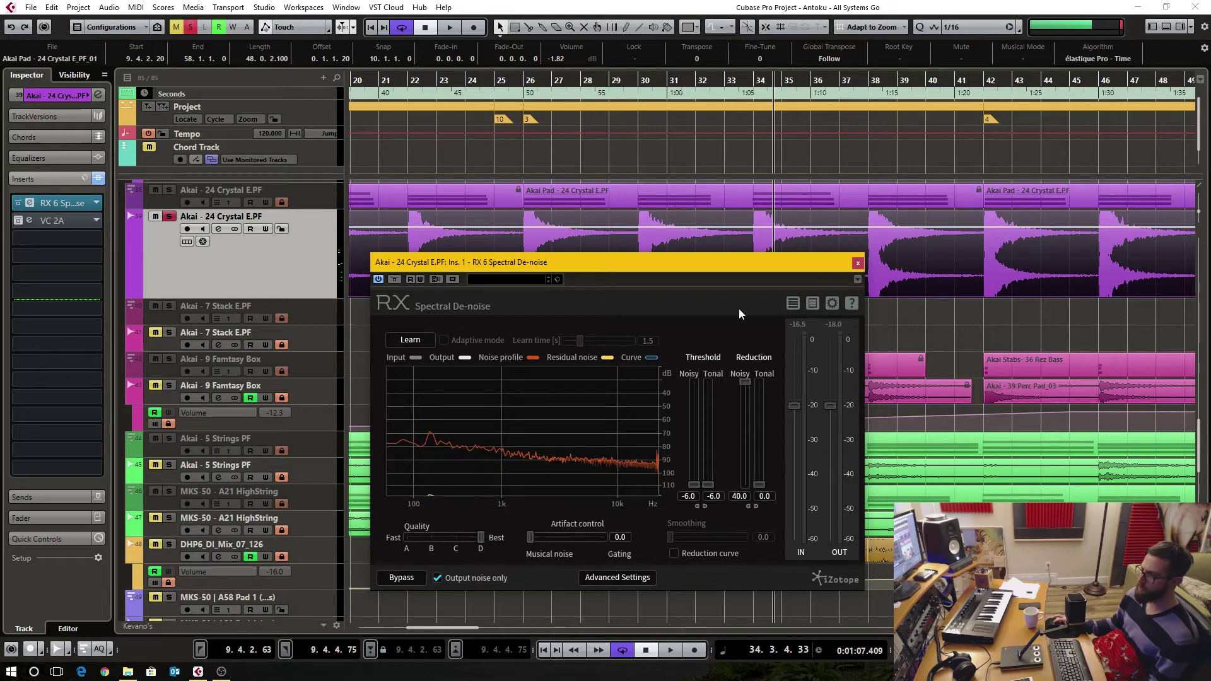
left_click(639, 93)
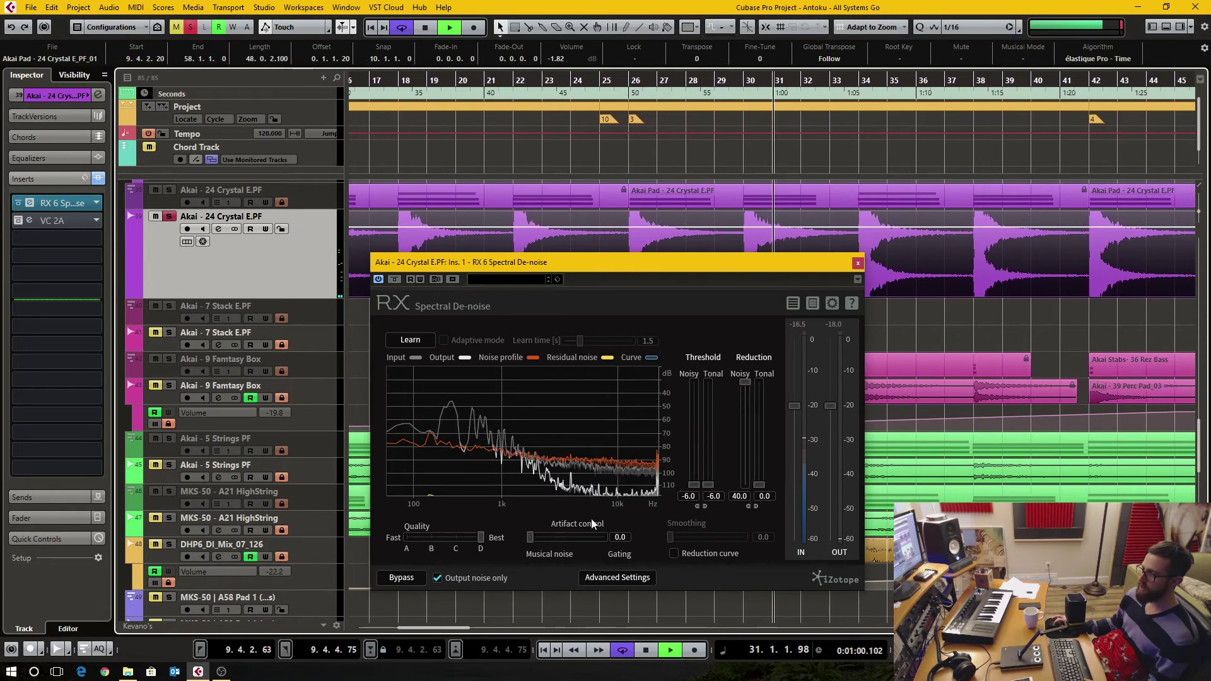
left_click(437, 577)
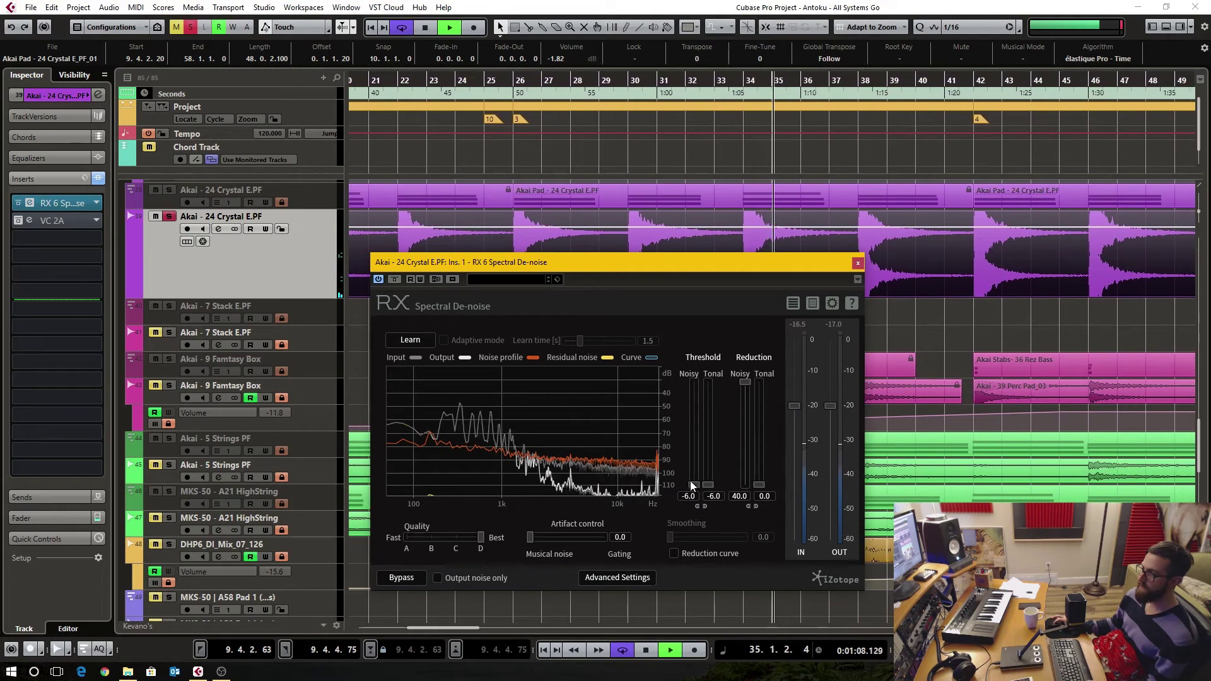
- While listening, settle noisy threshold at 1.0 and noisy reduction at 26.7 dB, then stop and close the plug-in
mouse_move(695, 489)
left_mouse_down()
mouse_move(701, 376)
mouse_move(692, 495)
left_mouse_up()
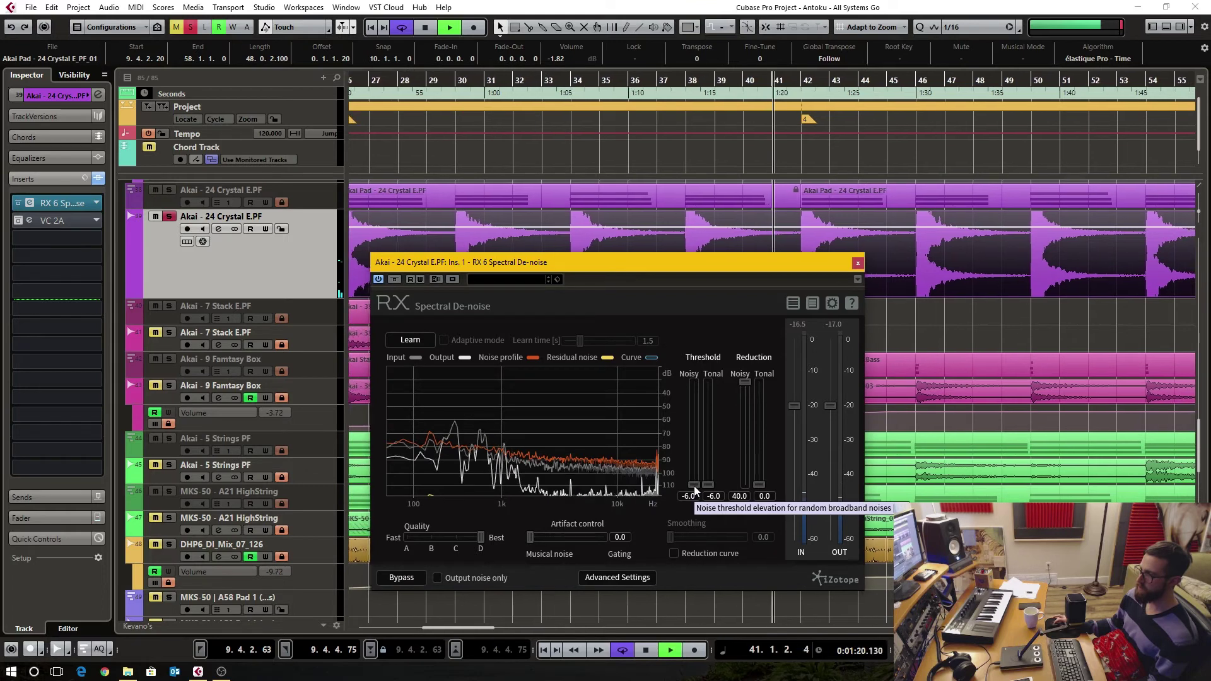
left_click_drag(694, 492, 697, 421)
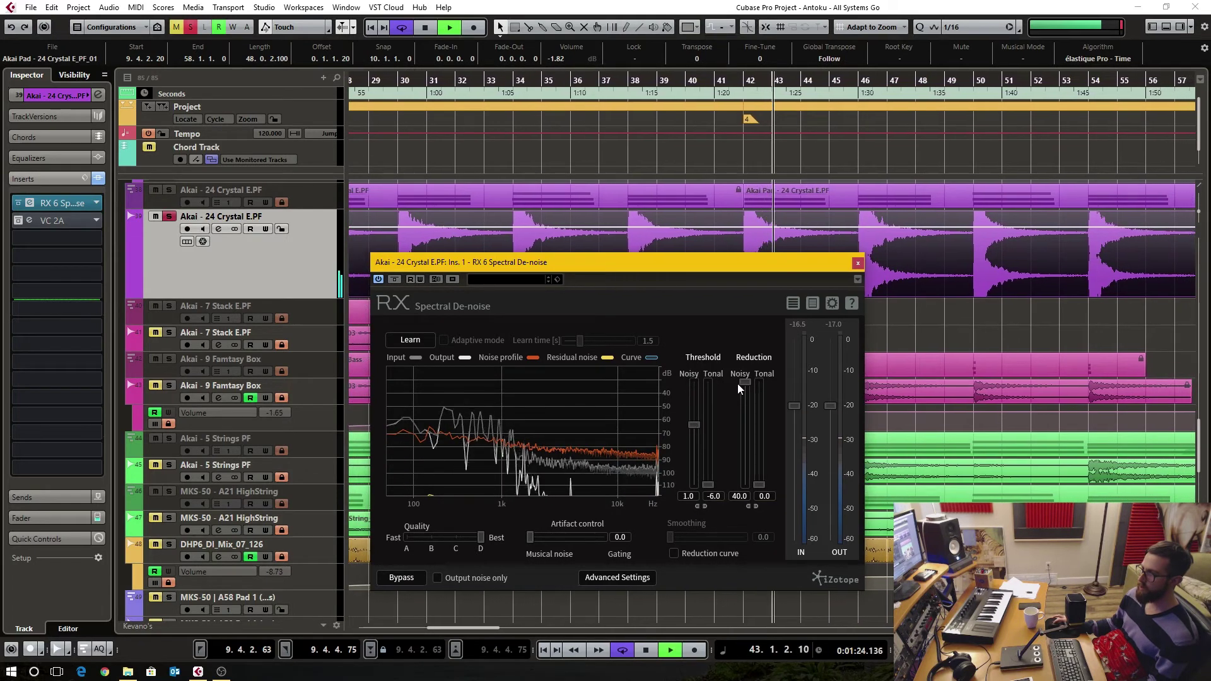
left_click_drag(745, 382, 743, 437)
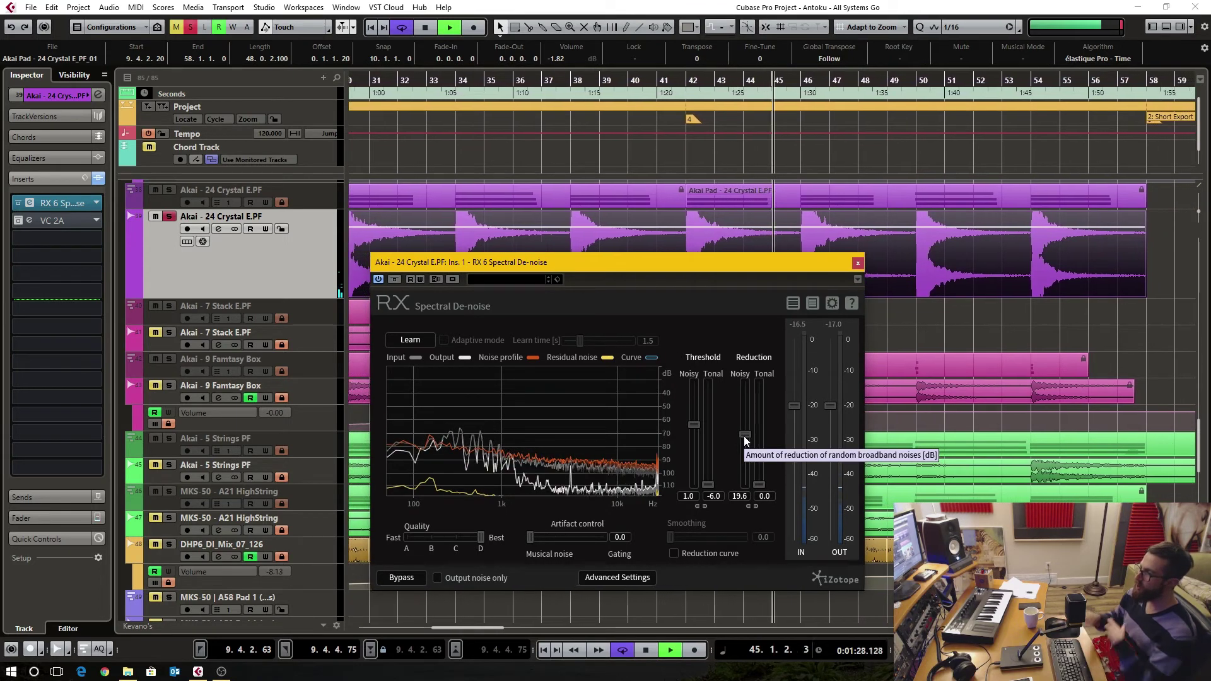
mouse_move(744, 437)
left_mouse_down()
mouse_move(747, 464)
mouse_move(748, 432)
mouse_move(698, 441)
mouse_move(747, 443)
mouse_move(747, 423)
left_mouse_up()
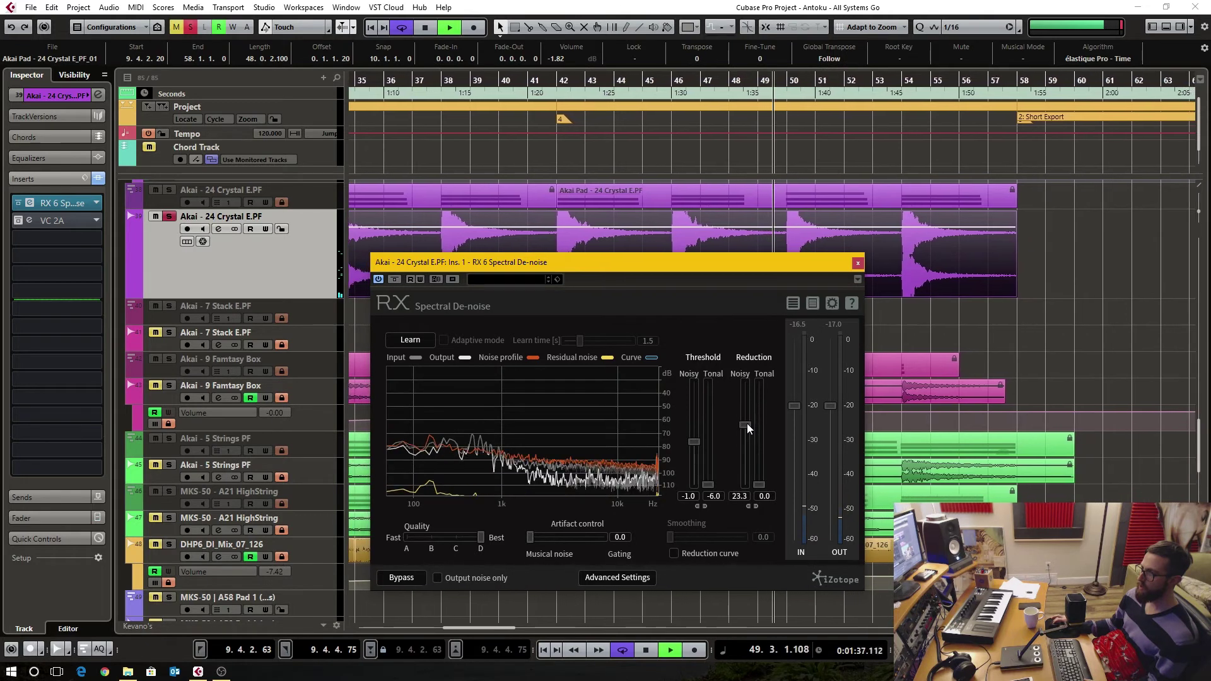
left_click(695, 442)
left_click_drag(694, 444, 749, 420)
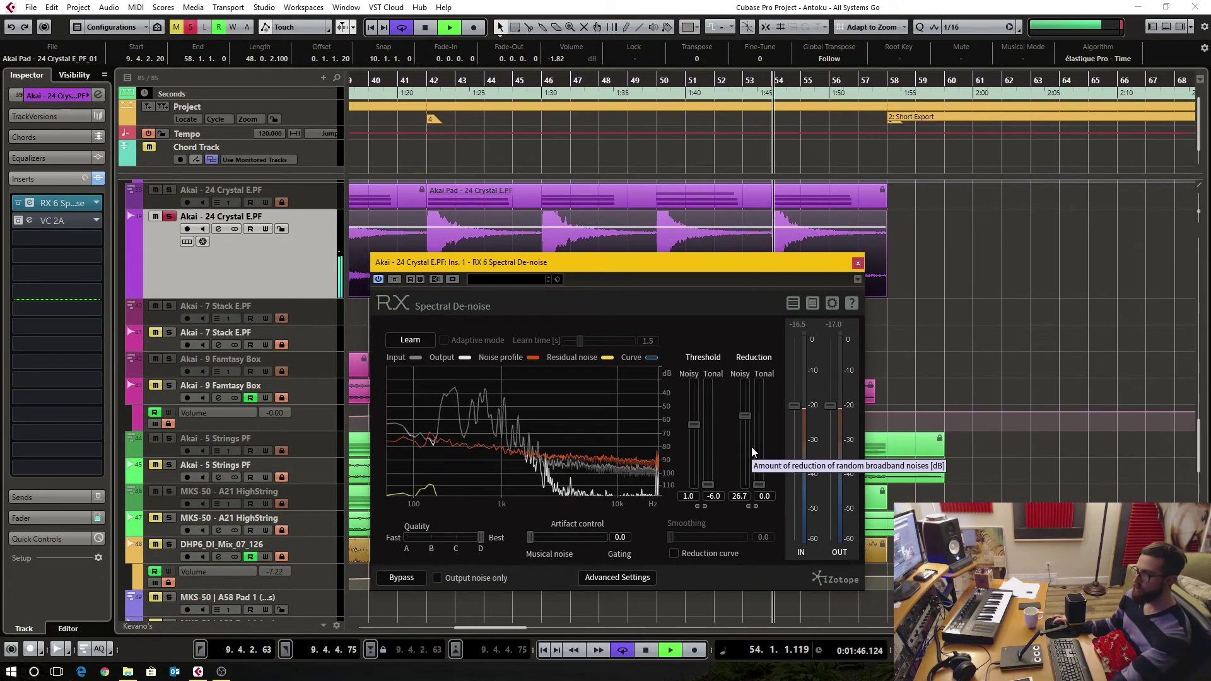
key("space")
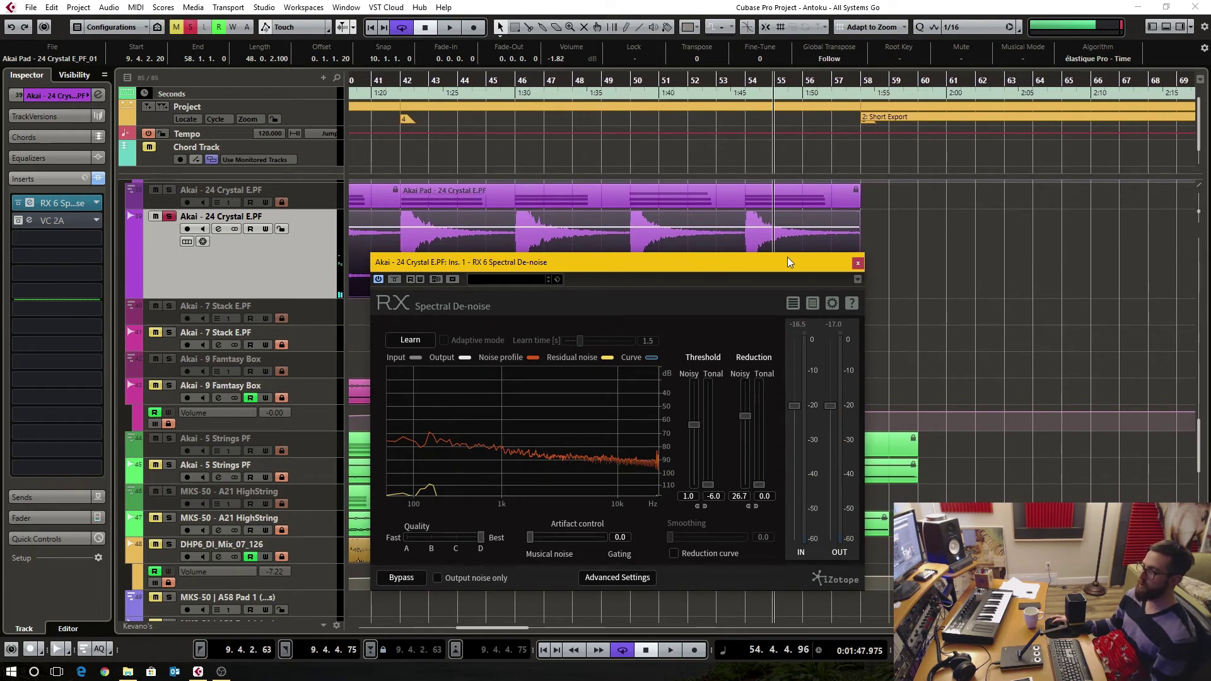
left_click(859, 263)
- Zoom out to the whole project, play the pad, reopen Spectral De-noise nudged left, then stop
key("g")
key("g")
key("g")
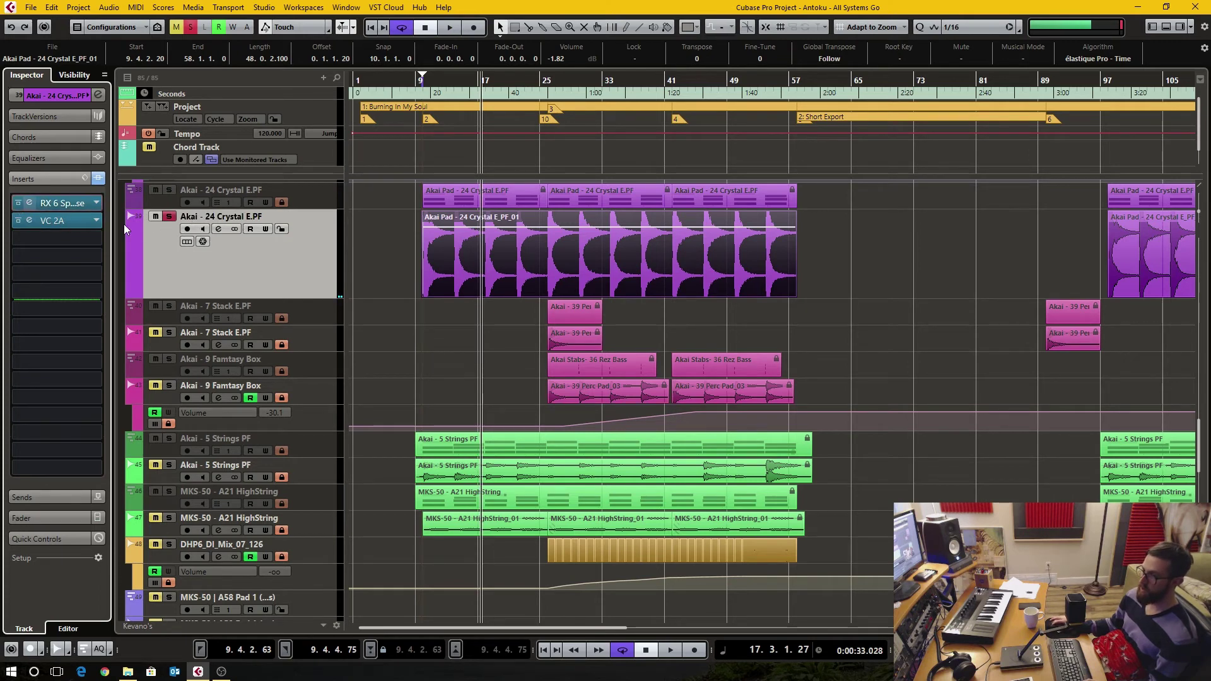
key("space")
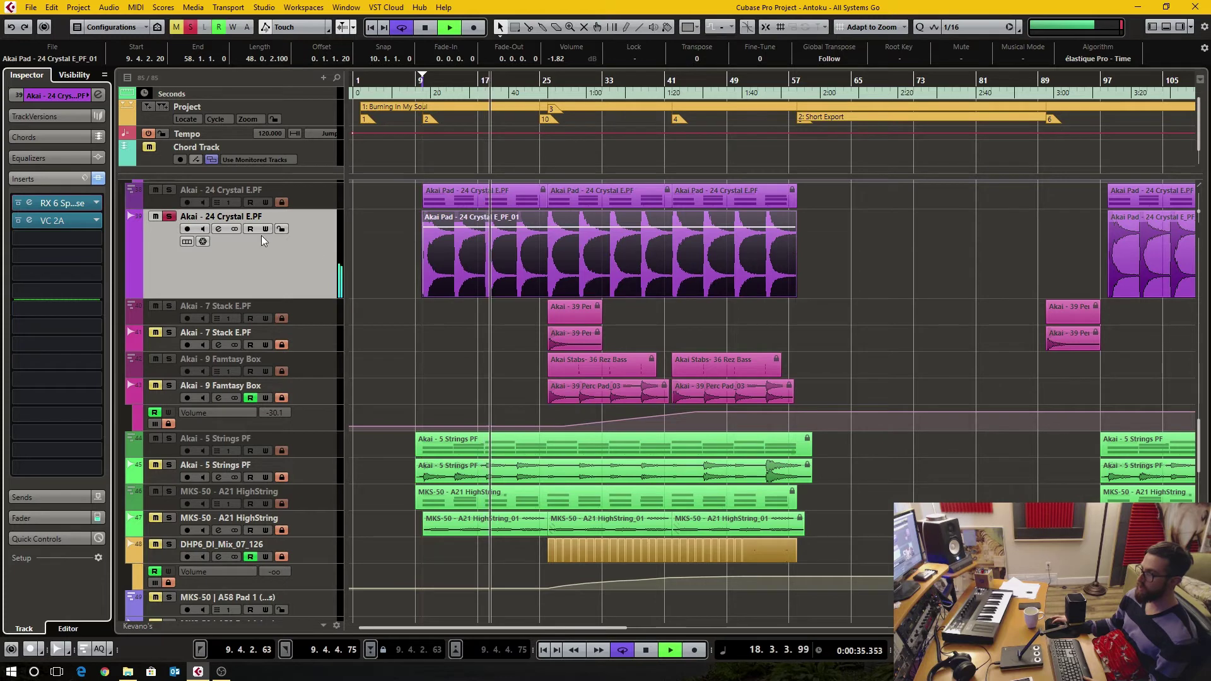
left_click(63, 203)
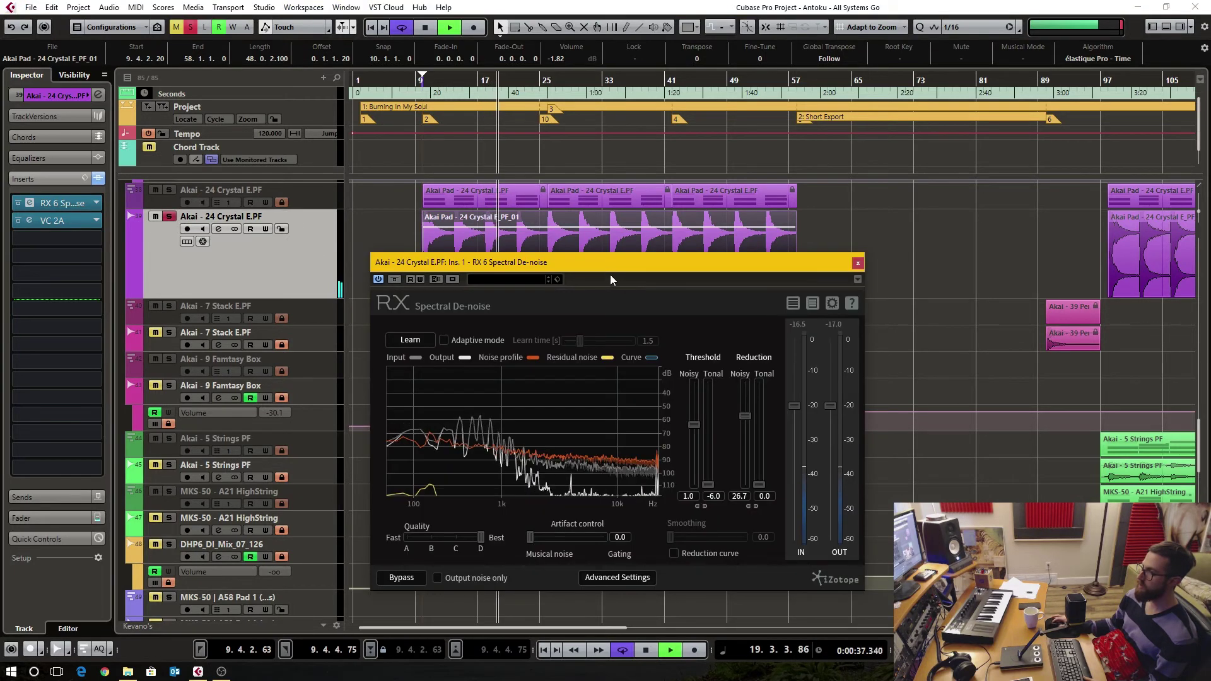
left_click_drag(611, 266, 589, 263)
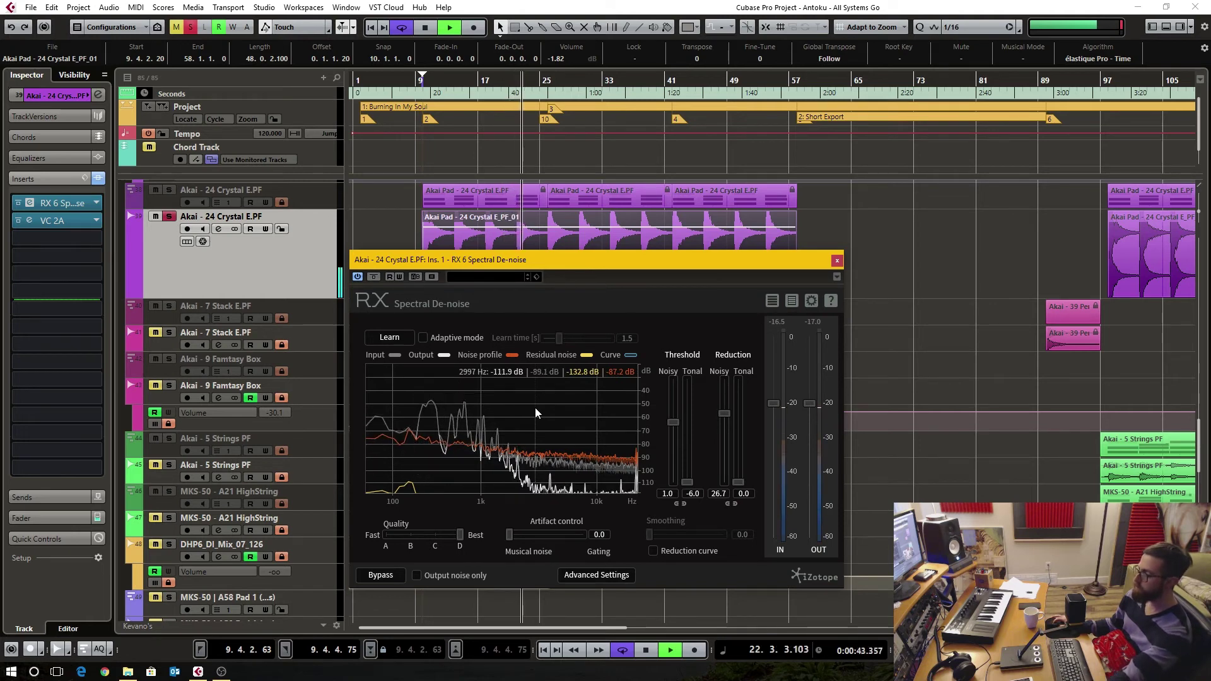
key("space")
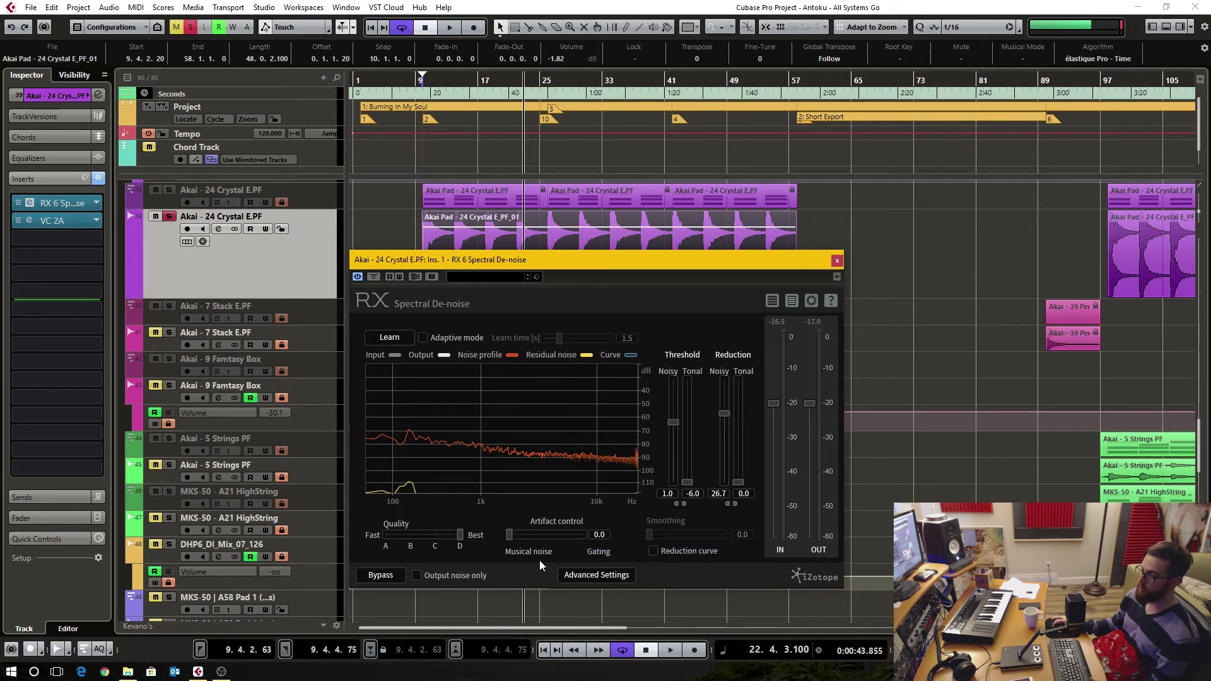
- Glance at Advanced Settings, close Spectral De-noise, unsolo the Akai Pad track, and open insert slot 3's plug-in list
left_click(596, 575)
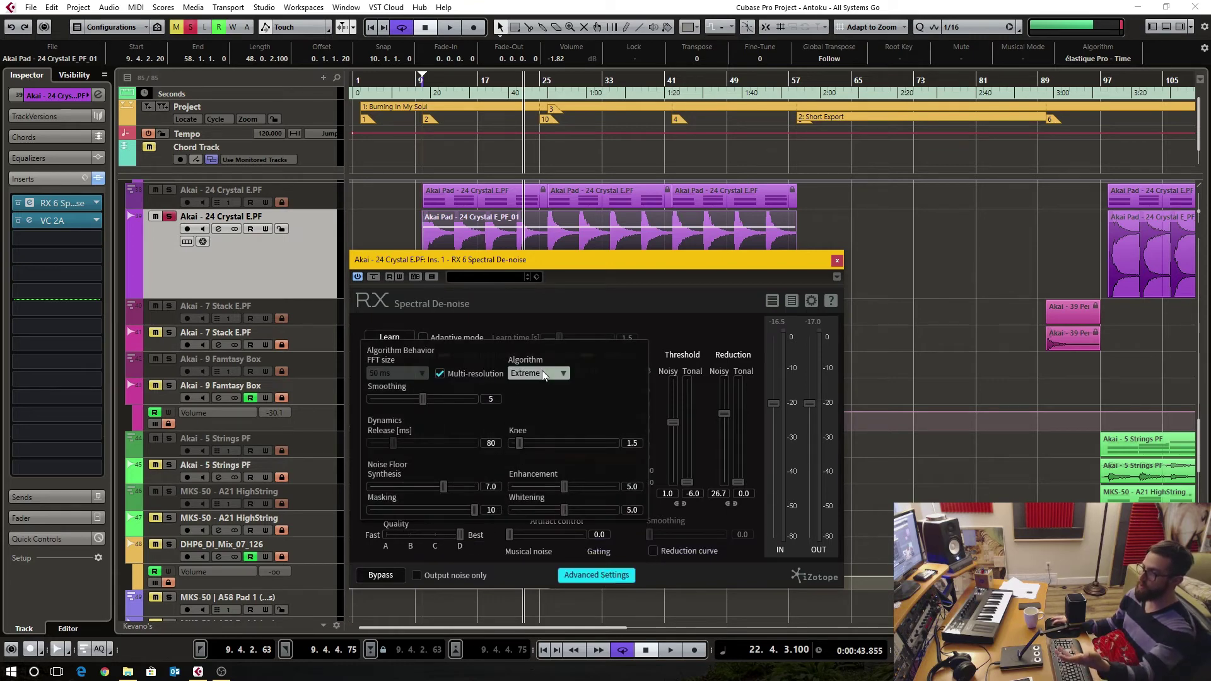
left_click(614, 574)
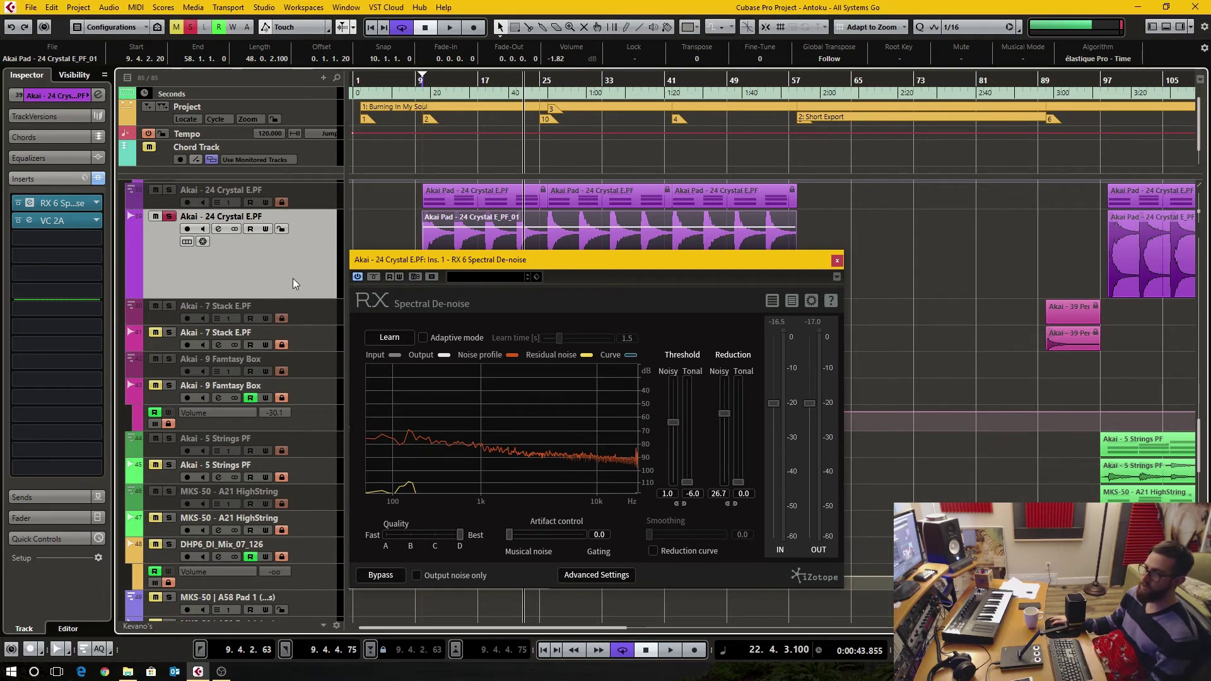
left_click(836, 260)
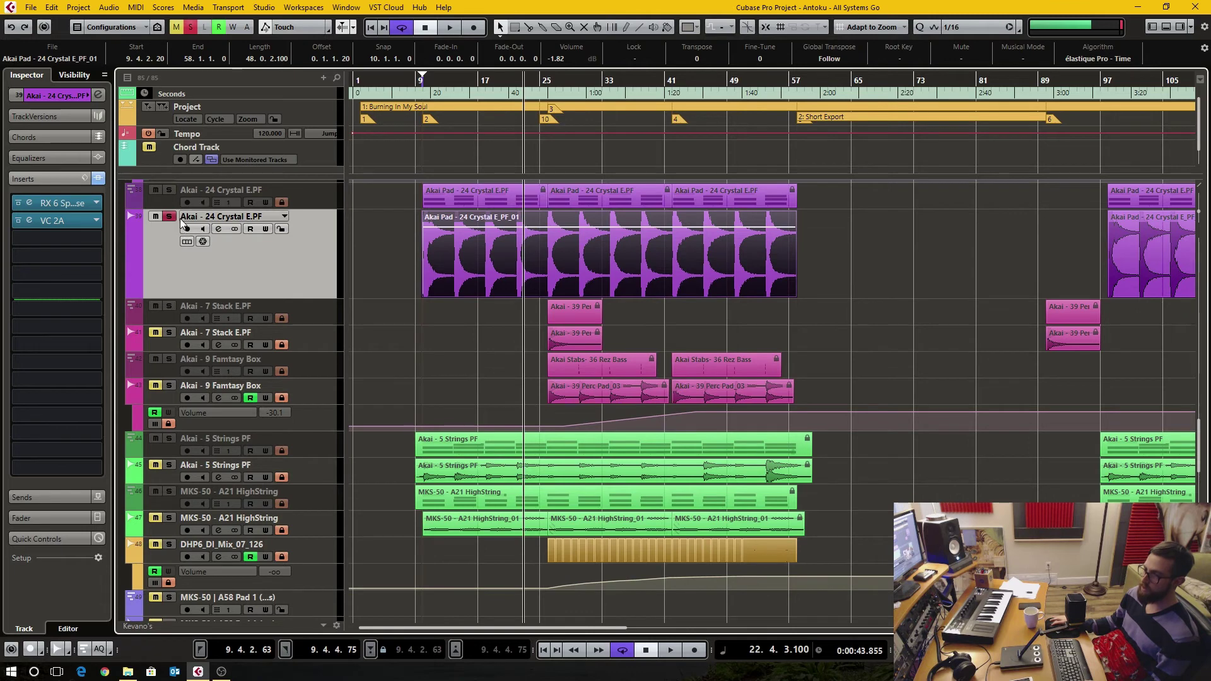
left_click(169, 217)
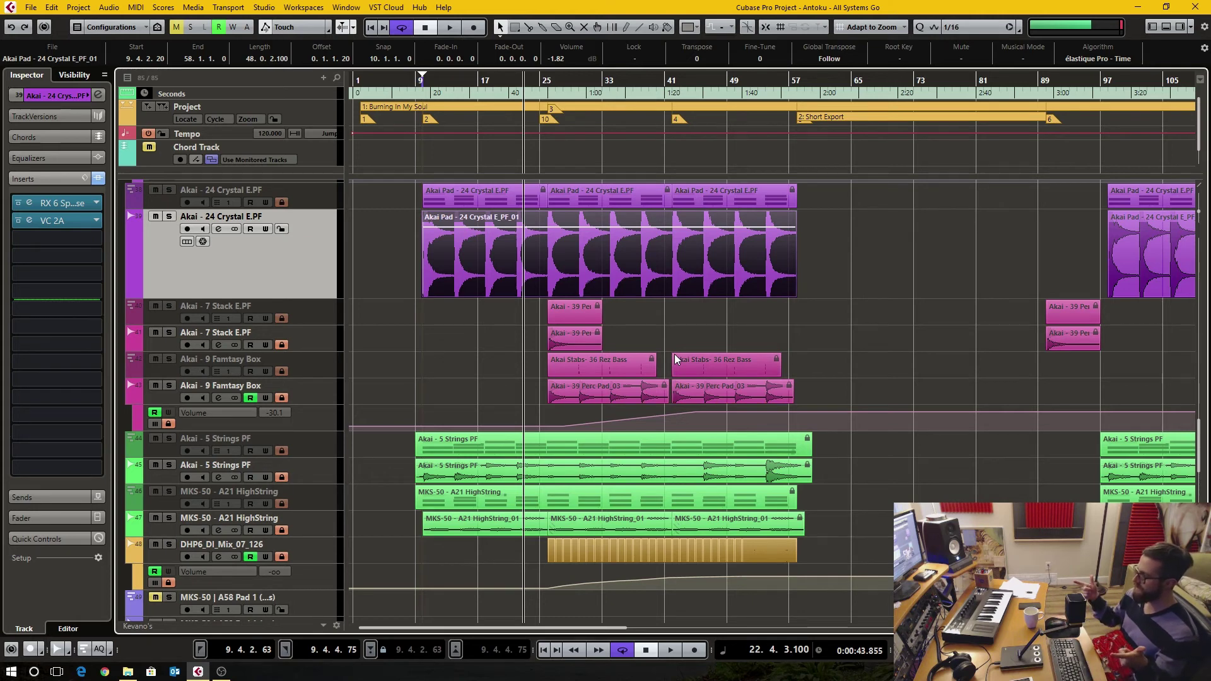
left_click(90, 243)
- Insert iZotope RX 6 Voice De-noise on the pad track, set Optimize for to Music, and close it
left_click(29, 303)
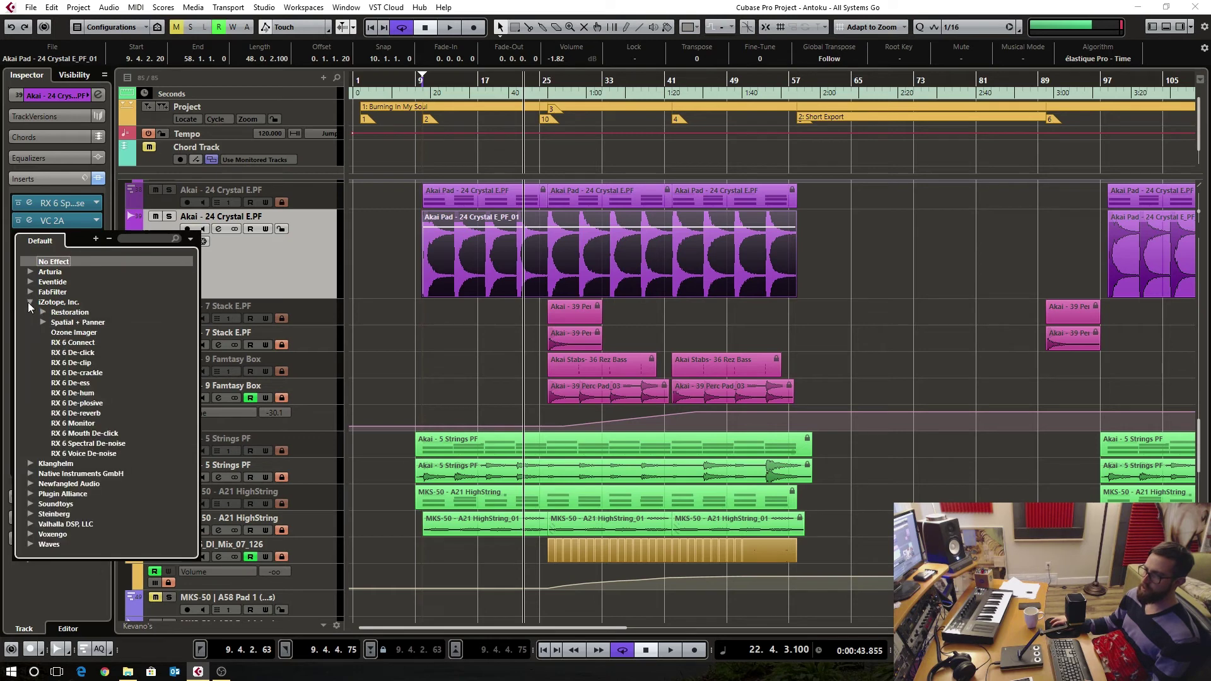
left_click(82, 450)
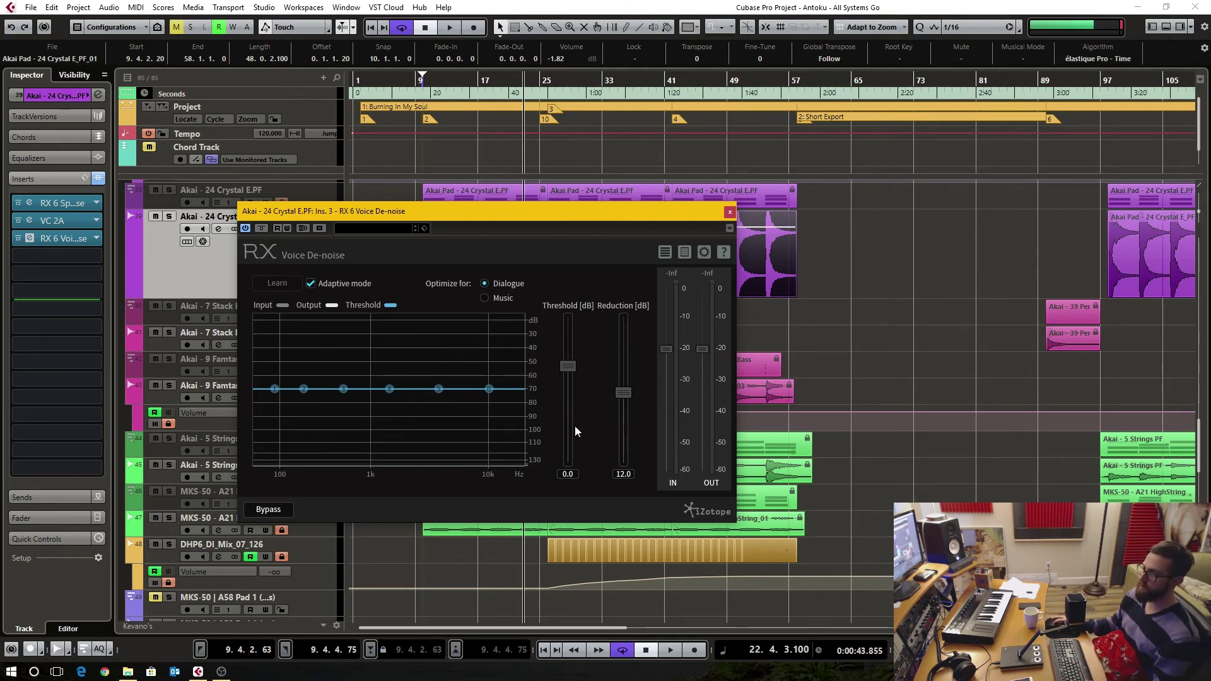
left_click(498, 296)
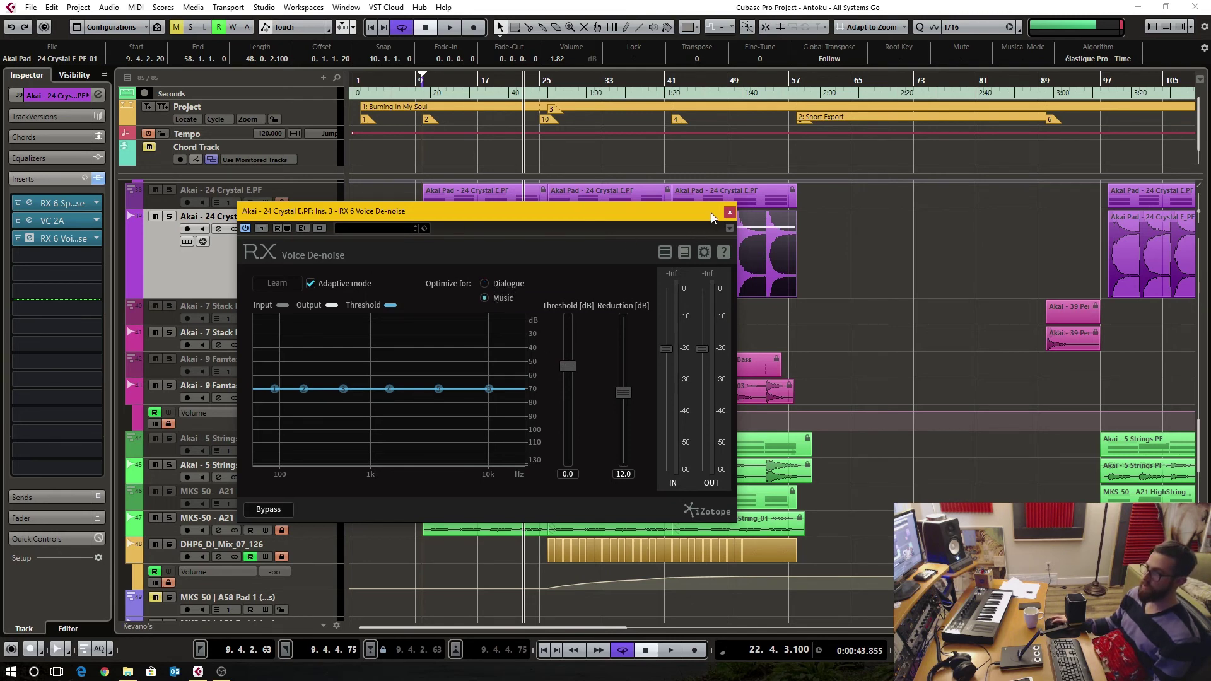
left_click(730, 212)
- Set insert slot 3 to No Effect to drop Voice De-noise, then briefly reopen and close Spectral De-noise
left_click(93, 237)
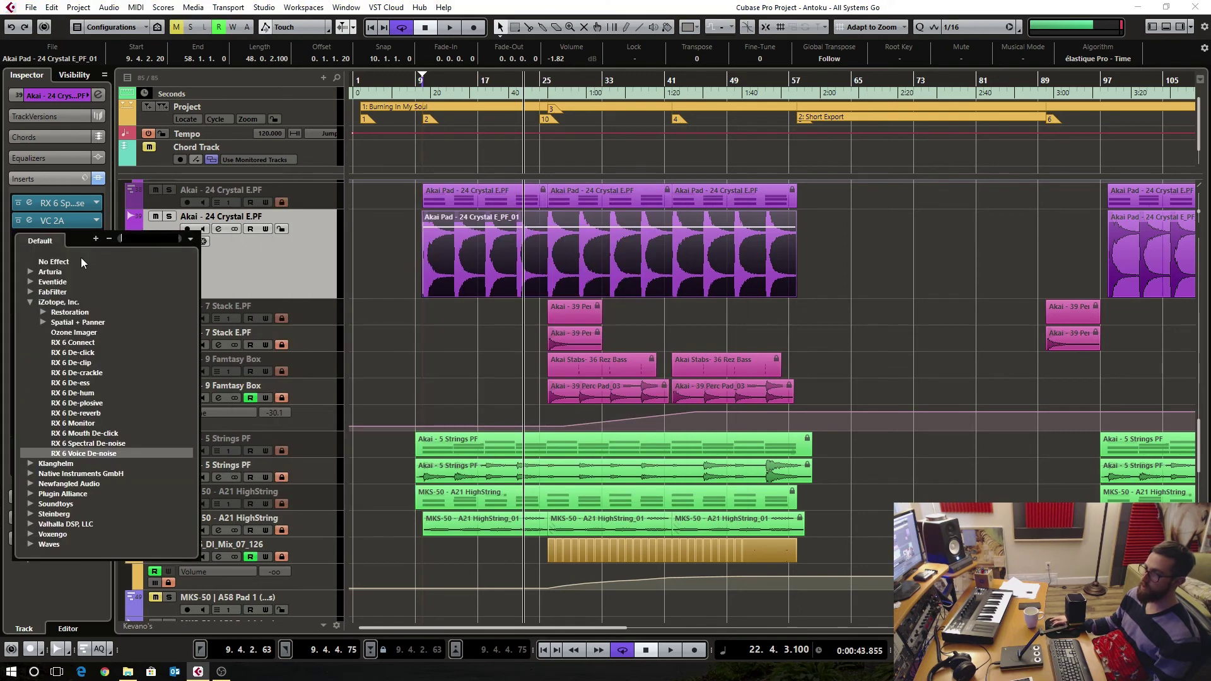
left_click(54, 261)
left_click(656, 361)
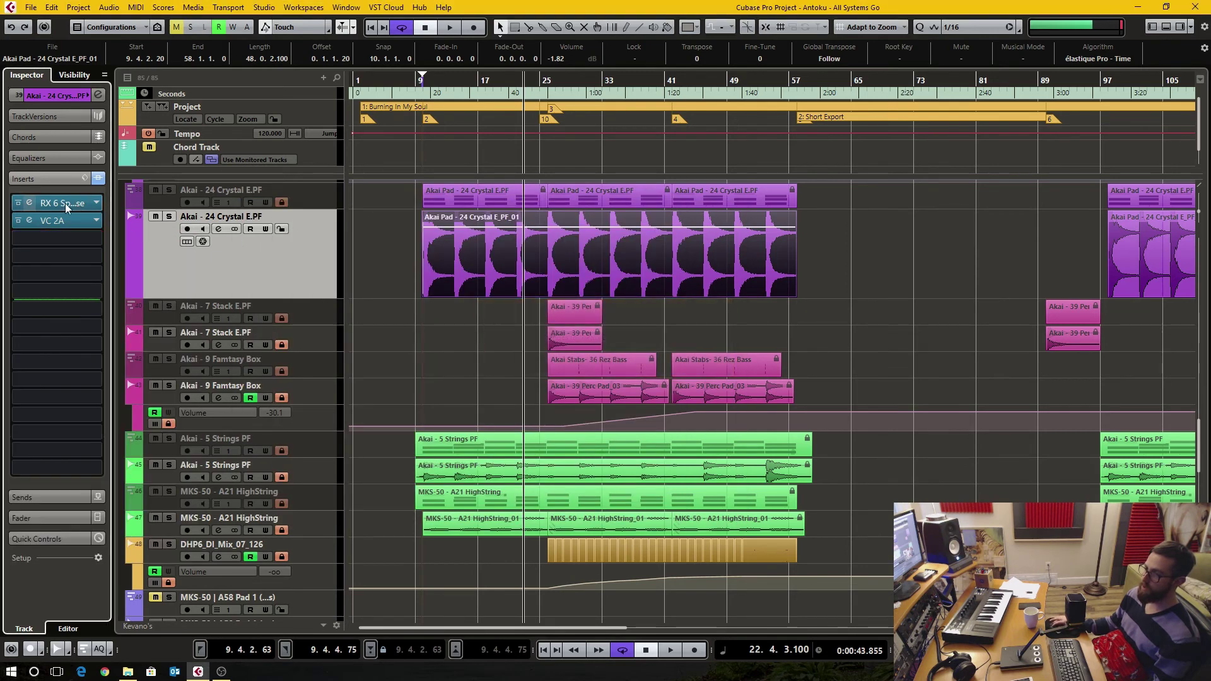
left_click(65, 203)
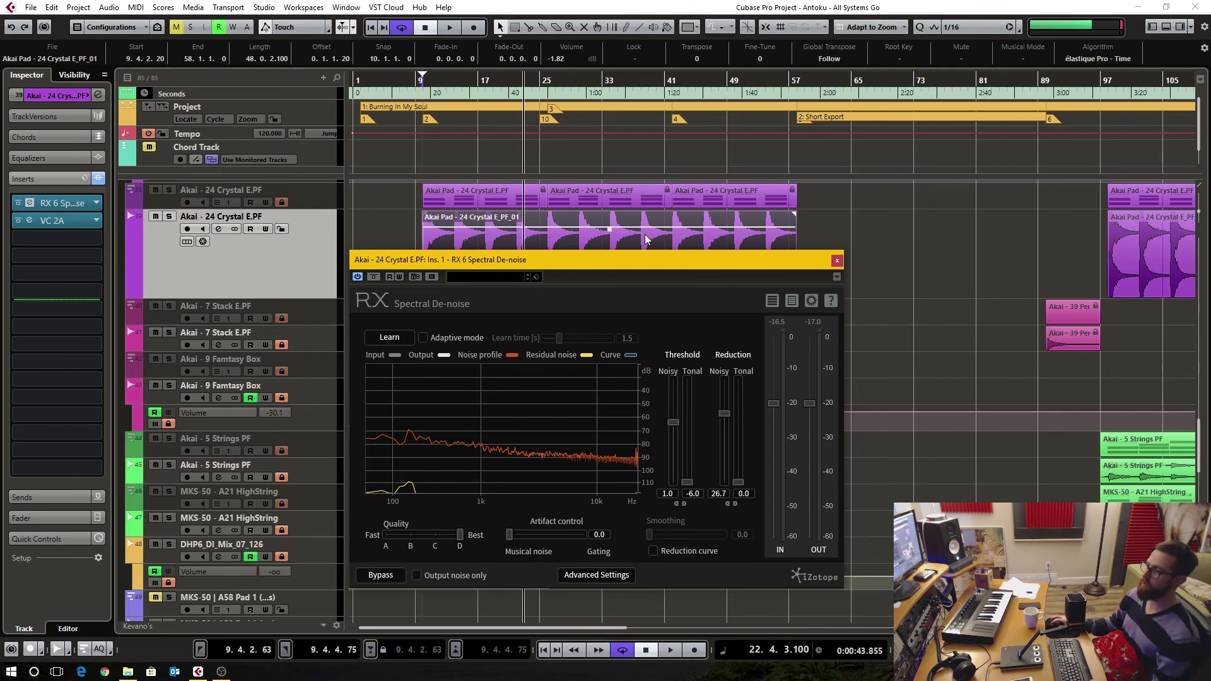
key("Escape")
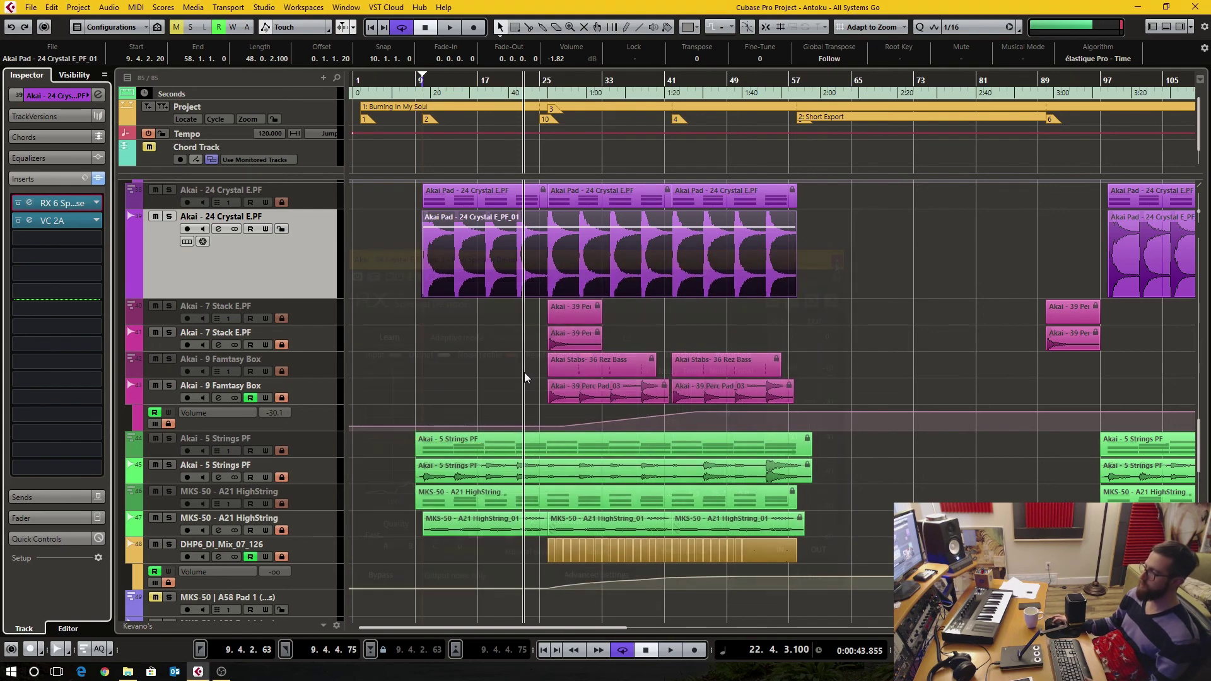